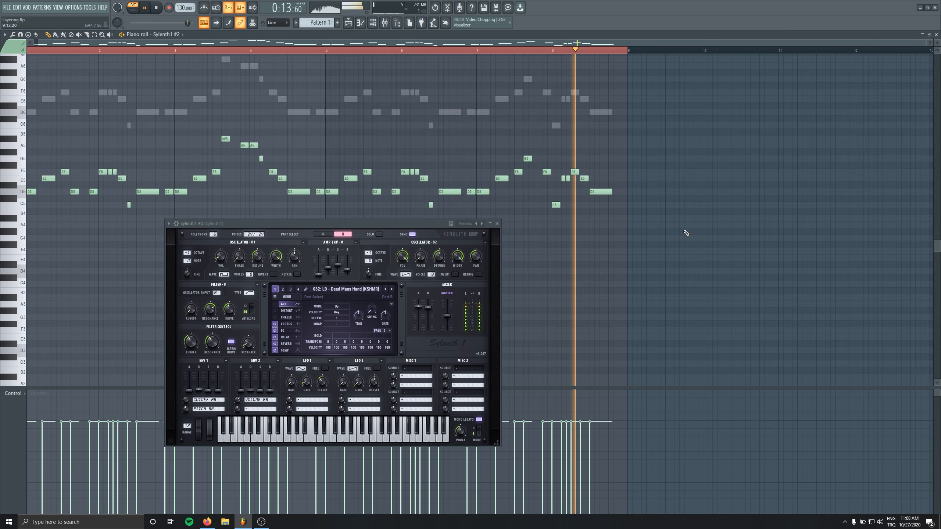
Stop playback, disable the delay and reverb effects in Sylenth1 #2, and move its window clear of the mixer's effect slots.
key(space)
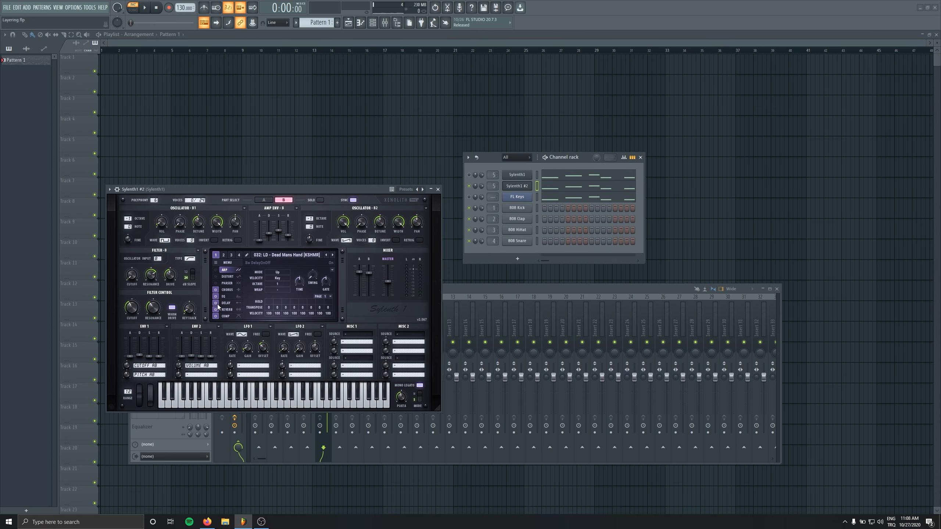
click(216, 303)
click(215, 310)
drag(254, 189, 525, 172)
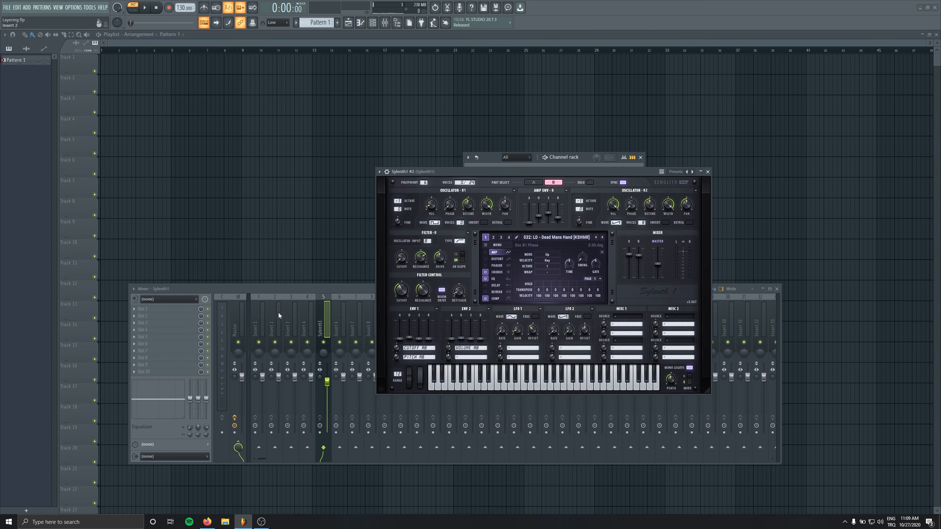
Load ArtsAcoustic Reverb into slot 2 of the Sylenth1 mixer track and set its predelay to 123 ms.
click(145, 316)
mouse_move(163, 323)
click(308, 328)
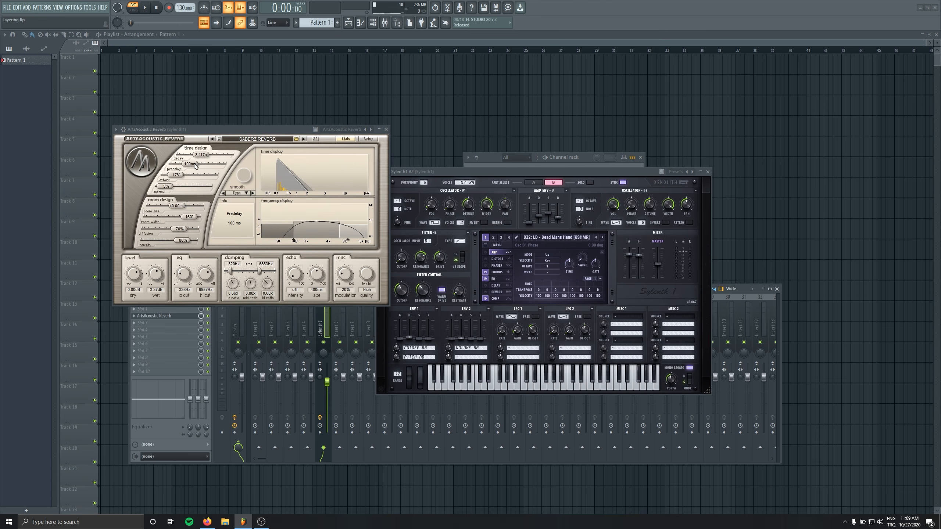
drag(212, 128, 205, 130)
drag(185, 166, 187, 166)
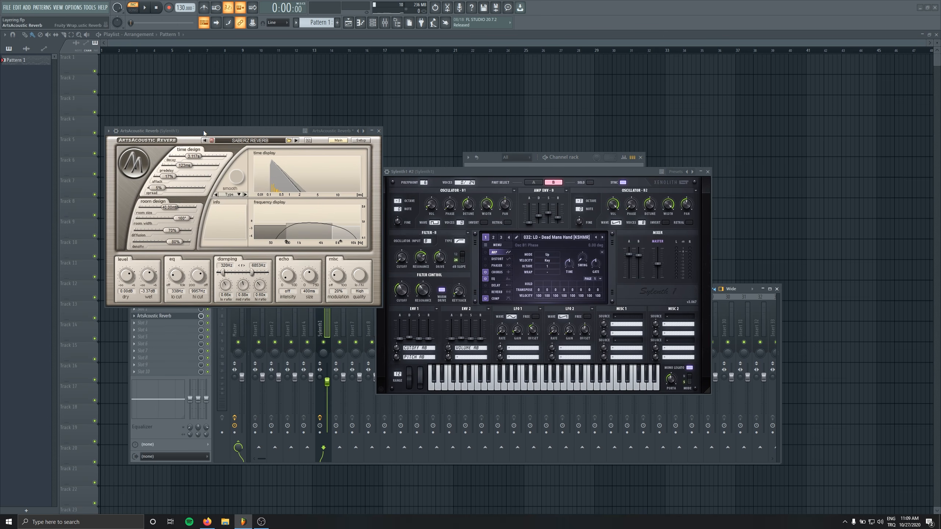
While playing the pattern, set the reverb's decay to 2.760 s and its wet level to -4.14 dB.
drag(202, 130, 163, 120)
key(space)
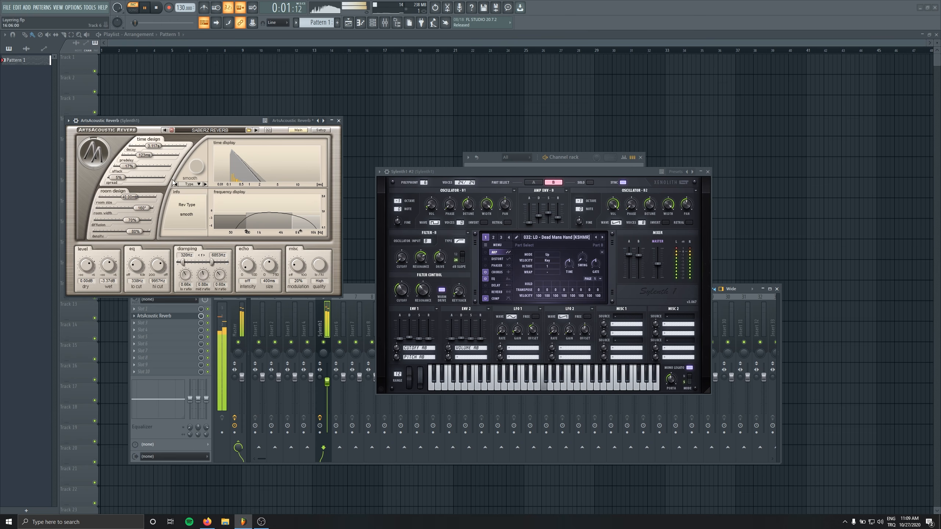
drag(153, 146, 153, 146)
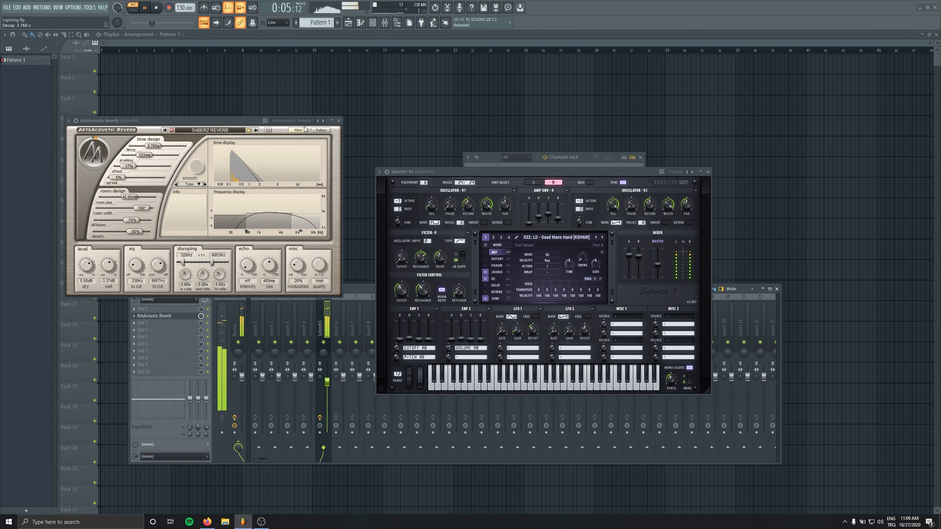
click(339, 120)
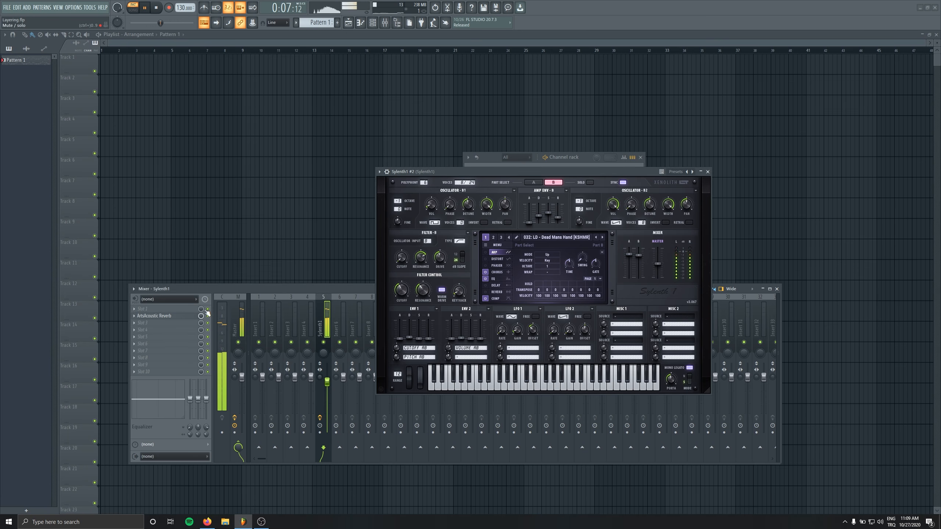
click(167, 316)
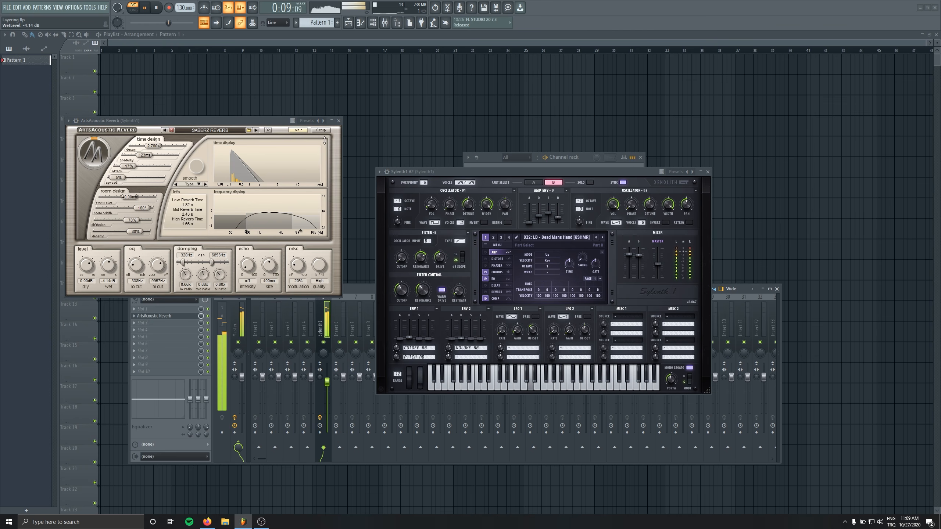
click(338, 120)
key(space)
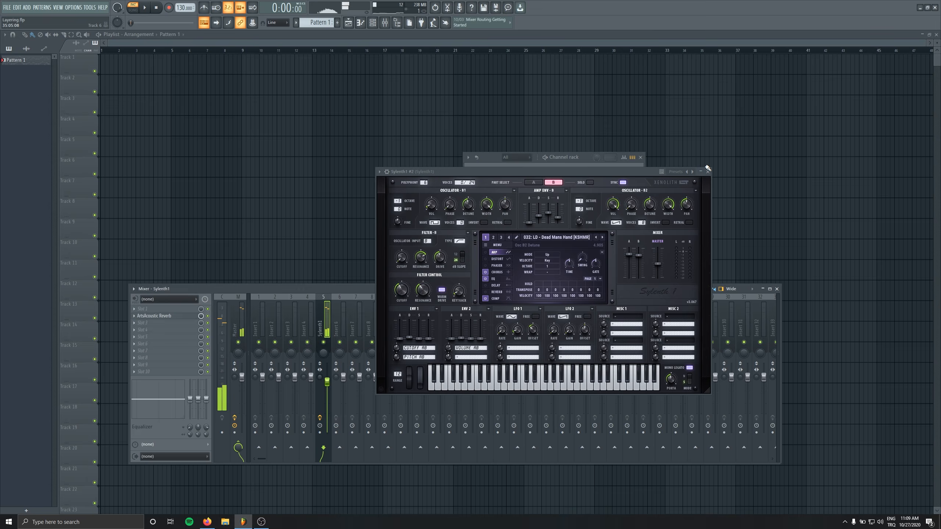
Close the synth window and assign the Sylenth1 #2 channel to mixer track 7.
drag(708, 169, 444, 207)
drag(499, 166, 473, 172)
click(485, 192)
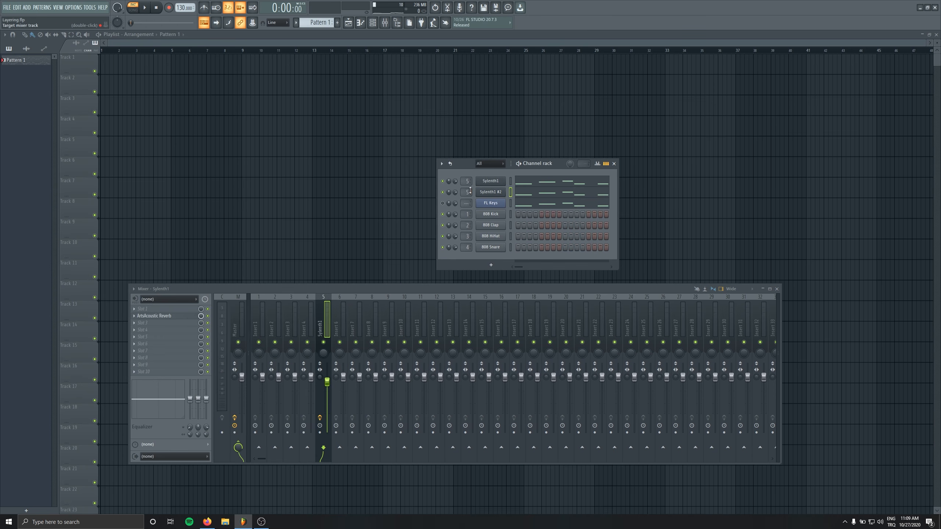
click(442, 181)
scroll(465, 191, up, 1)
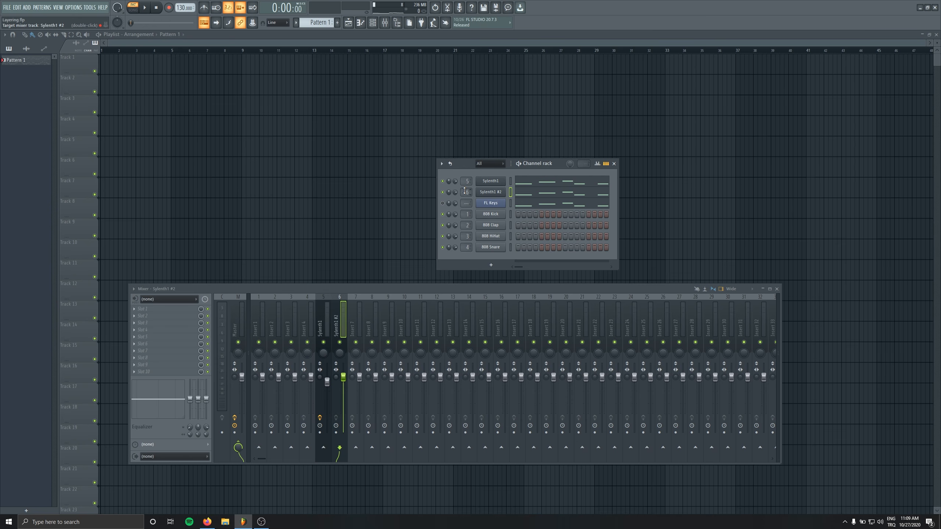
scroll(466, 191, up, 1)
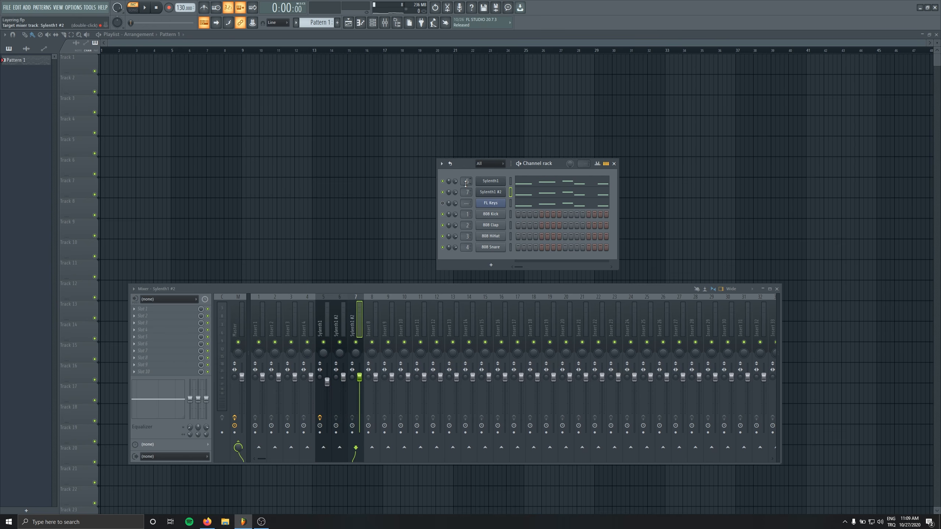
Assign the Sylenth1 #2 channel to mixer track 6 and rename that track "DEAD M MAIN".
double_click(336, 306)
key(Escape)
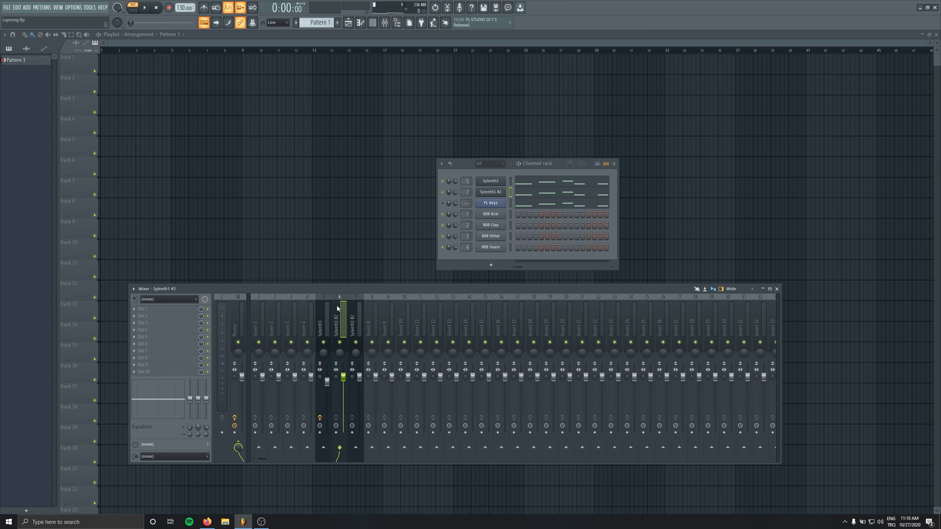
click(356, 307)
key(alt+Left)
key(F2)
text(D)
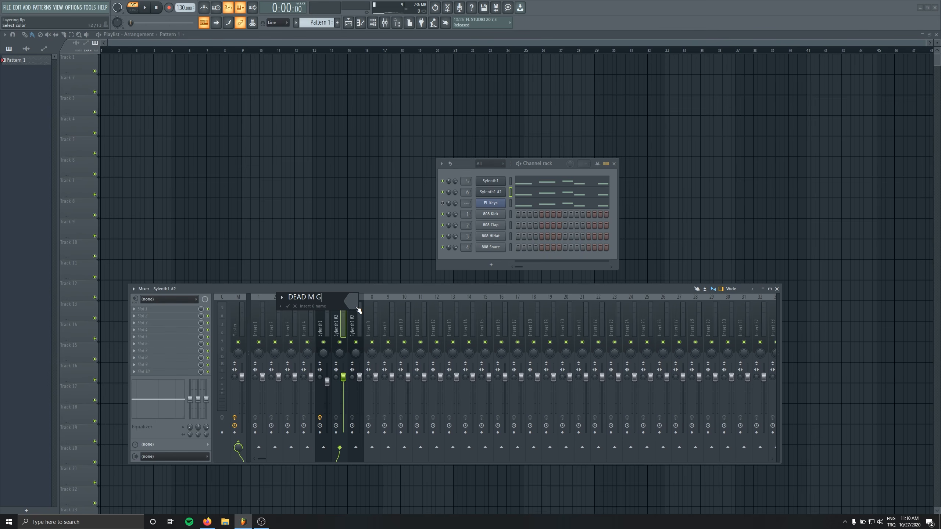
key(Return)
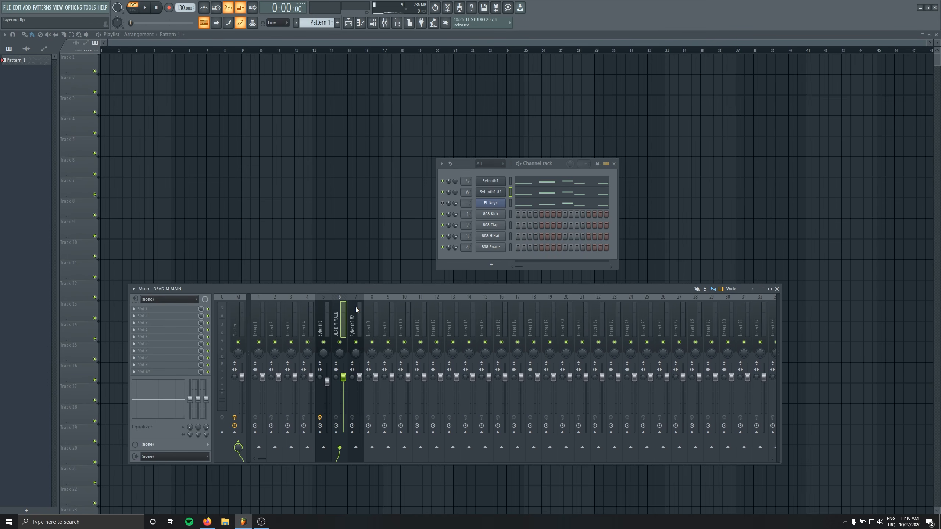
Rename mixer track 7 as "LD 2".
key(F2)
key(Escape)
key(Right)
key(F2)
text(LD 2)
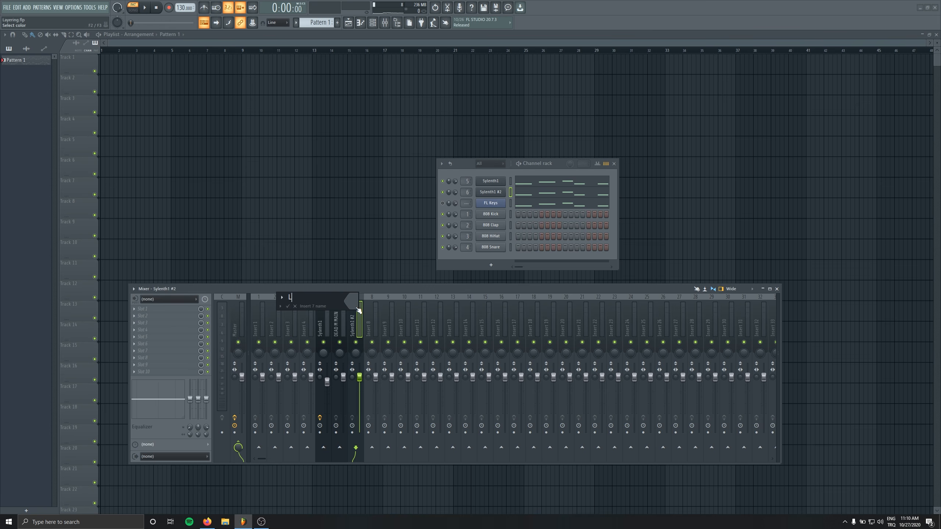
key(Return)
Route the LD 2 and DEAD M MAIN mixer tracks exclusively to the Sylenth1 track (track 5).
right_click(321, 447)
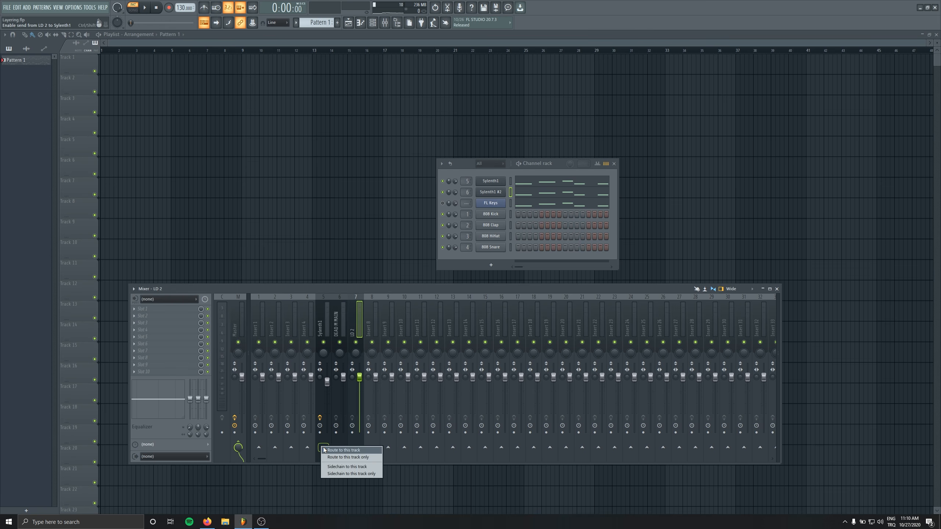
click(338, 459)
click(338, 456)
right_click(324, 449)
click(340, 462)
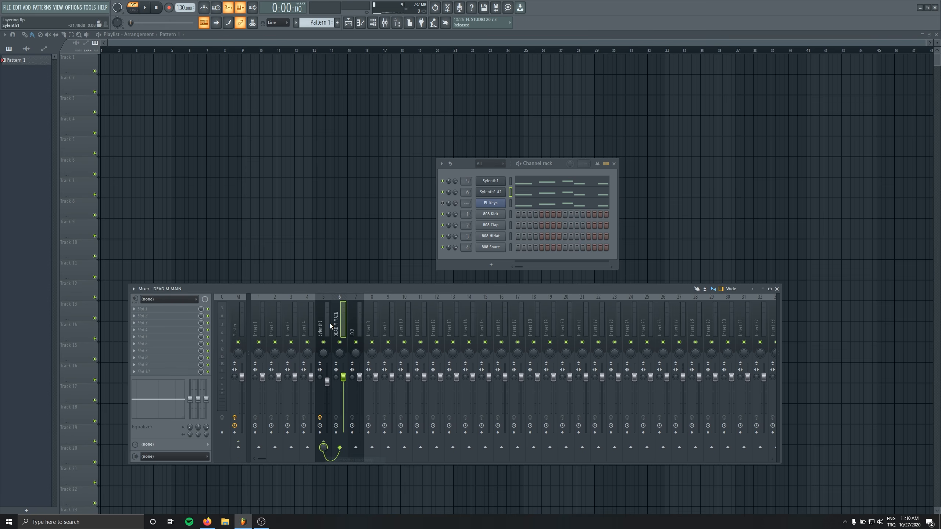
Rename mixer track 5 as "LEAD BUS".
click(327, 319)
key(F2)
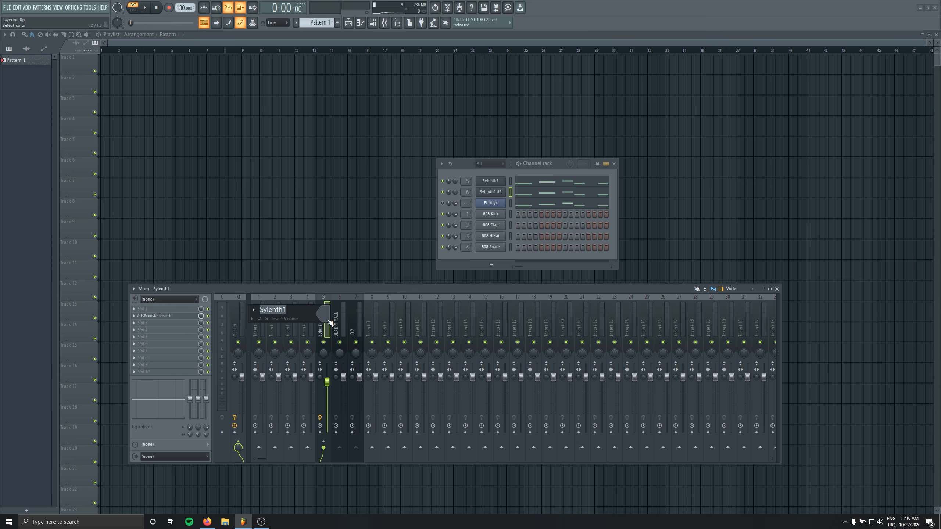
text(LEAD BUS)
key(Return)
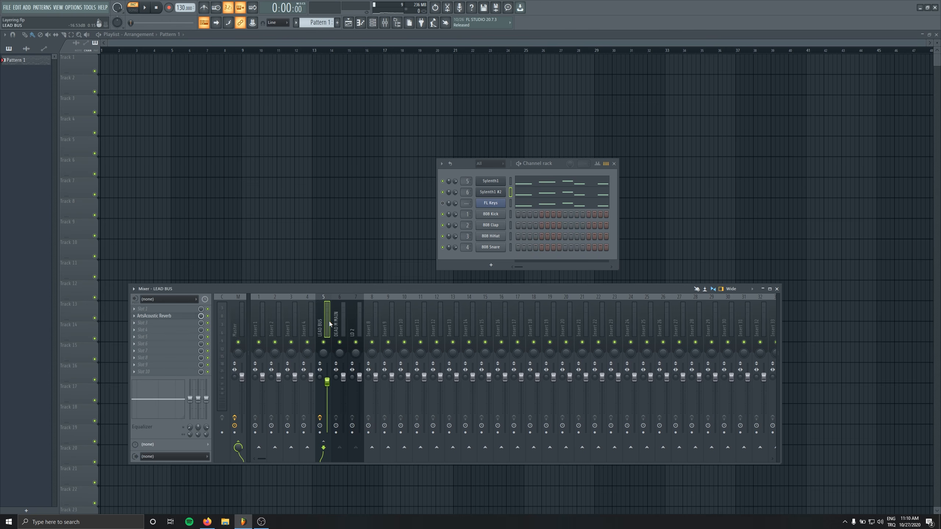
Assign the Sylenth1 channel to mixer track 7 and play the pattern to check the routing of both layers.
click(339, 328)
click(357, 323)
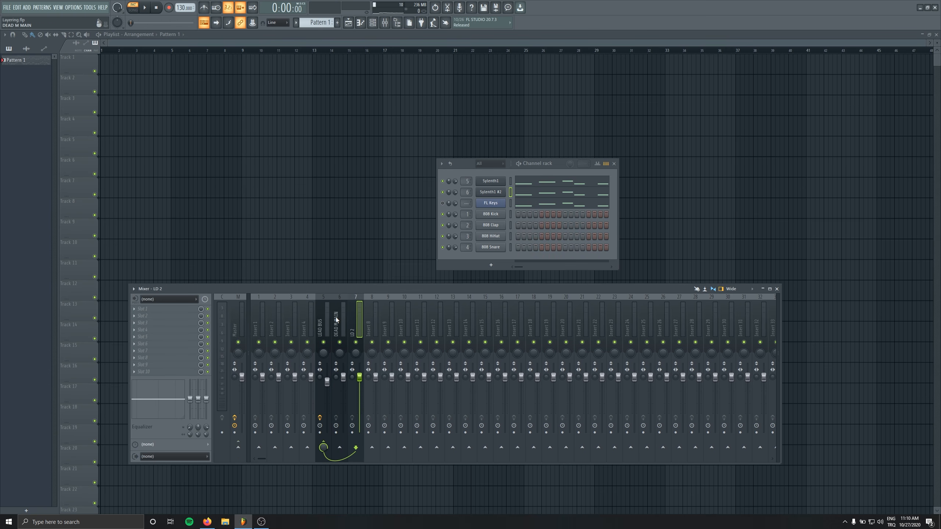
key(space)
key(space)
key(space)
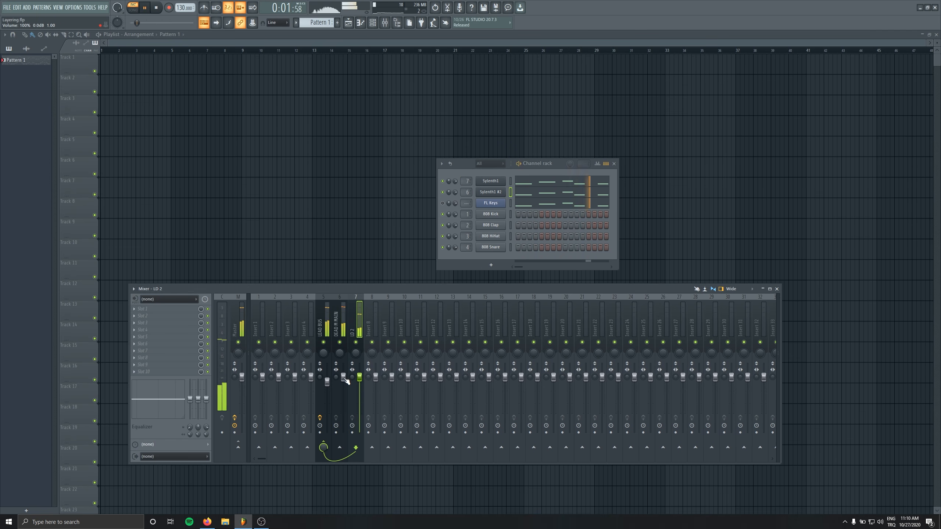
key(space)
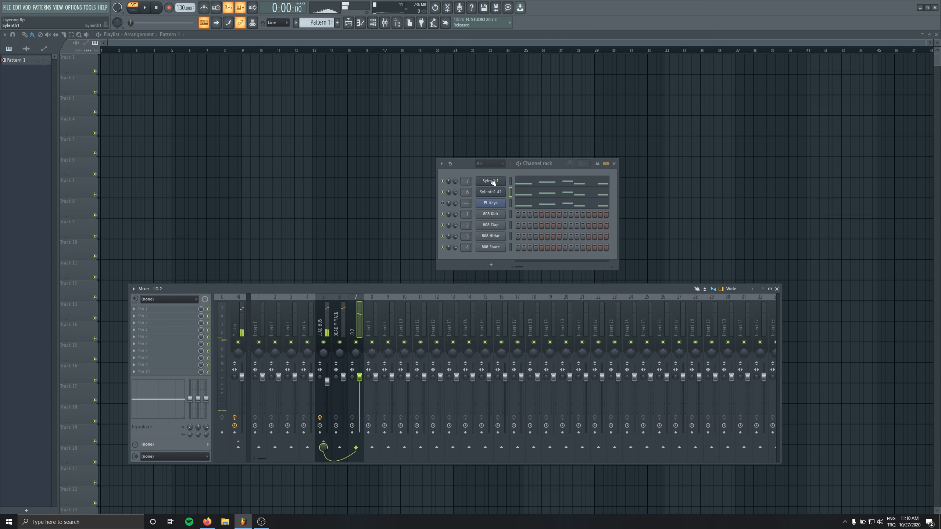
Open and close the Sylenth1 and Sylenth1 #2 windows to check which mixer track each channel feeds.
click(491, 181)
click(493, 197)
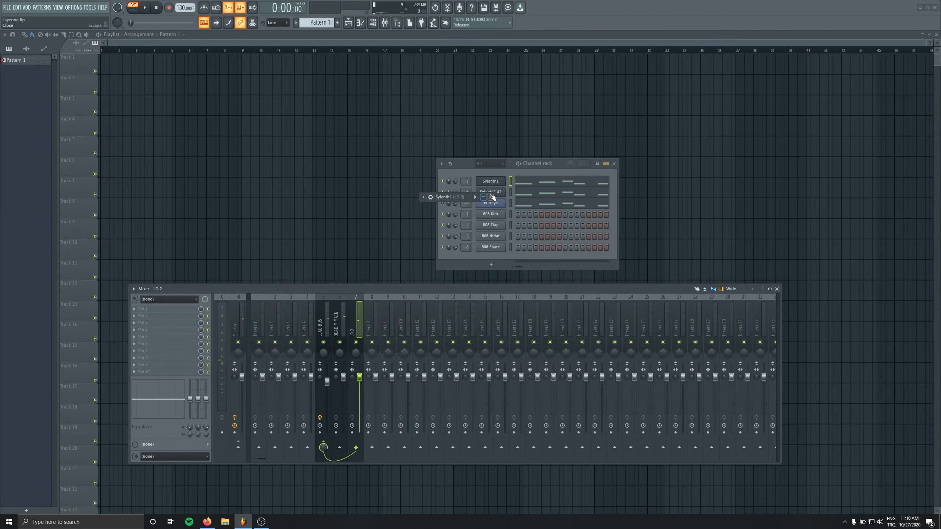
click(485, 198)
click(491, 197)
click(494, 193)
click(499, 193)
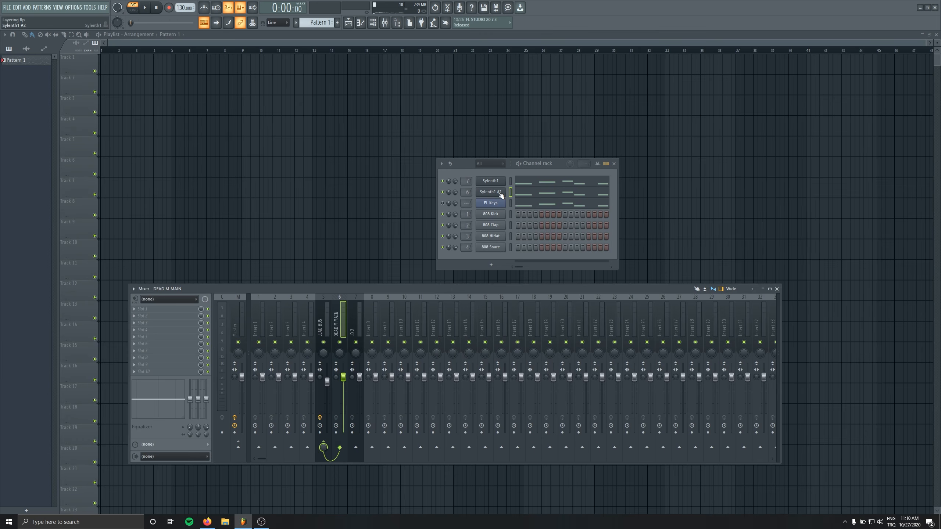
Play the pattern and listen to the LD 2 and DEAD M MAIN mixer tracks soloed one after the other.
click(357, 323)
key(space)
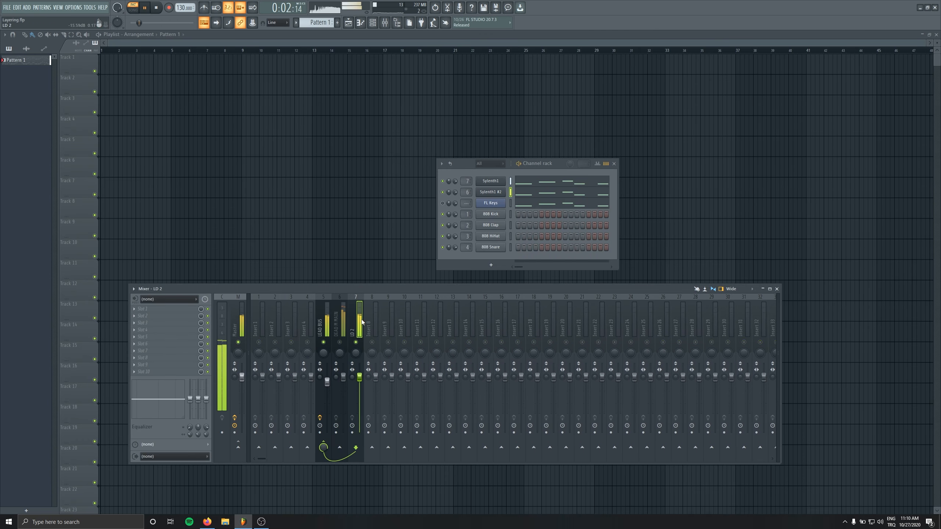
click(490, 191)
click(490, 191)
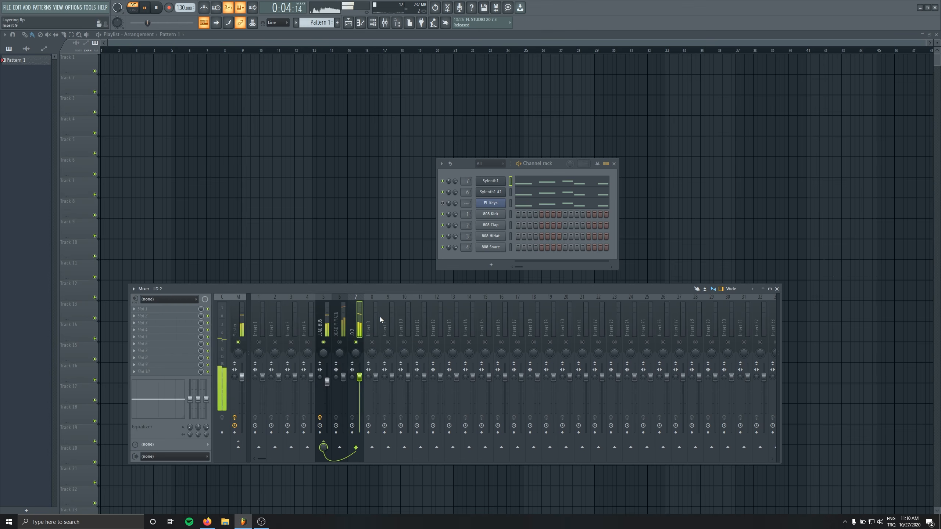
click(342, 312)
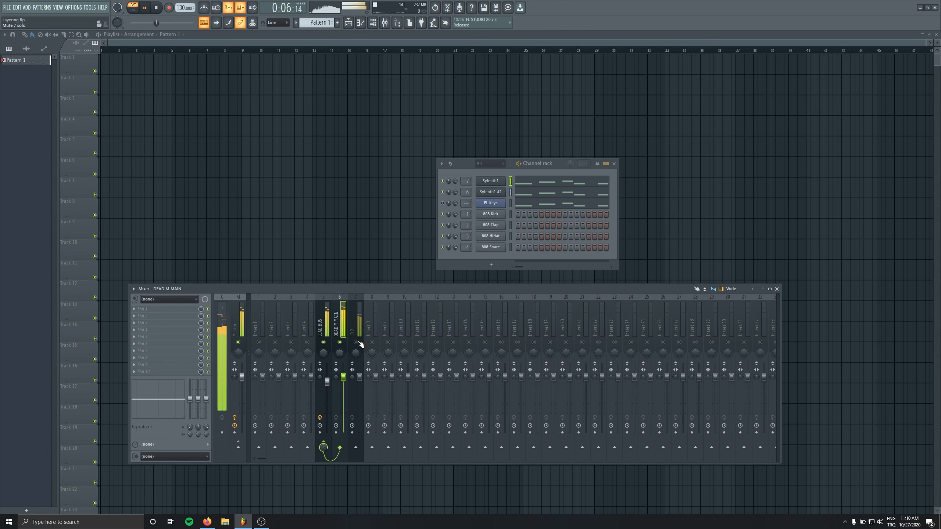
key(space)
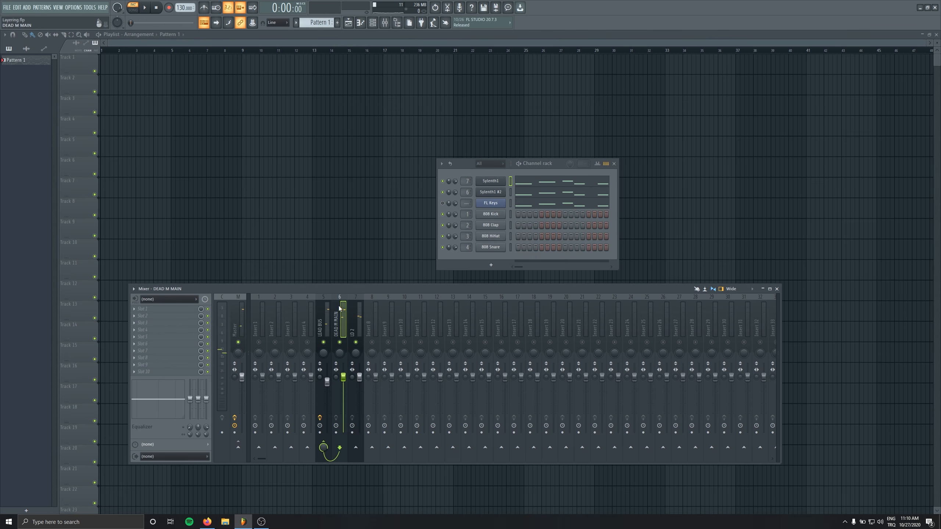
Switch from the Sylenth1 window to the Sylenth1 #2 window and mute the Sylenth1 channel.
click(495, 184)
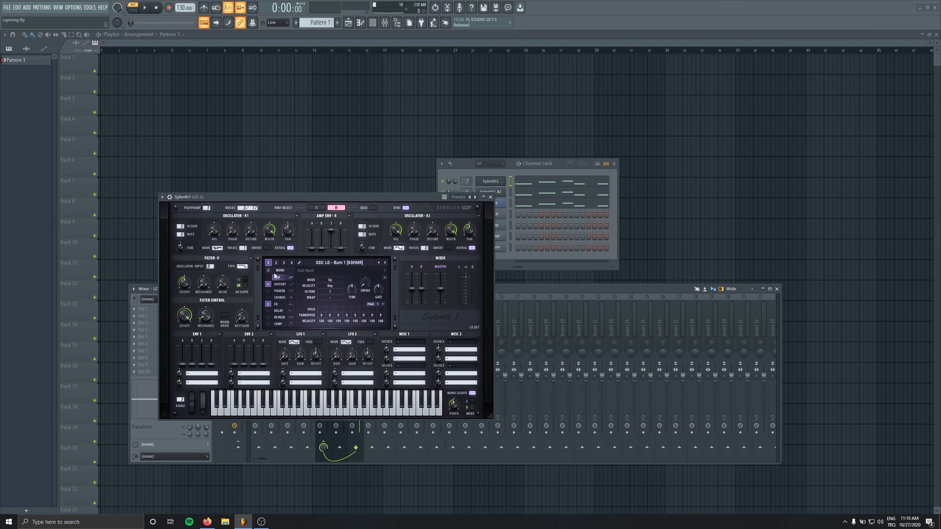
click(490, 197)
click(491, 192)
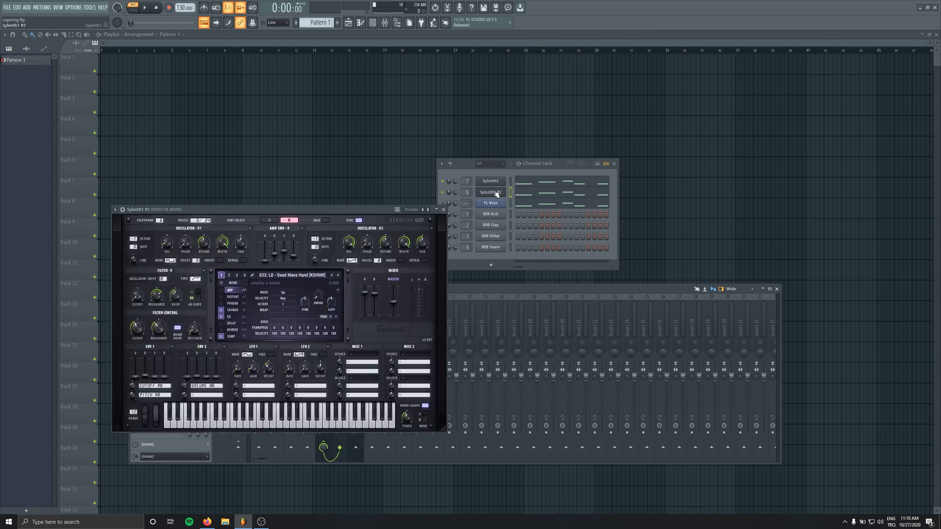
click(442, 181)
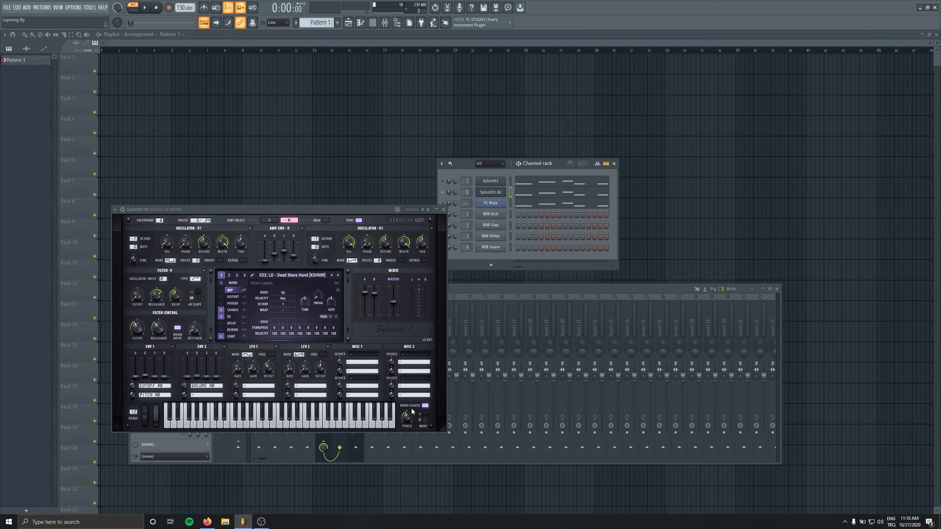
Compare the mono legato and portamento settings of the Sylenth1 and Sylenth1 #2 layers.
click(492, 181)
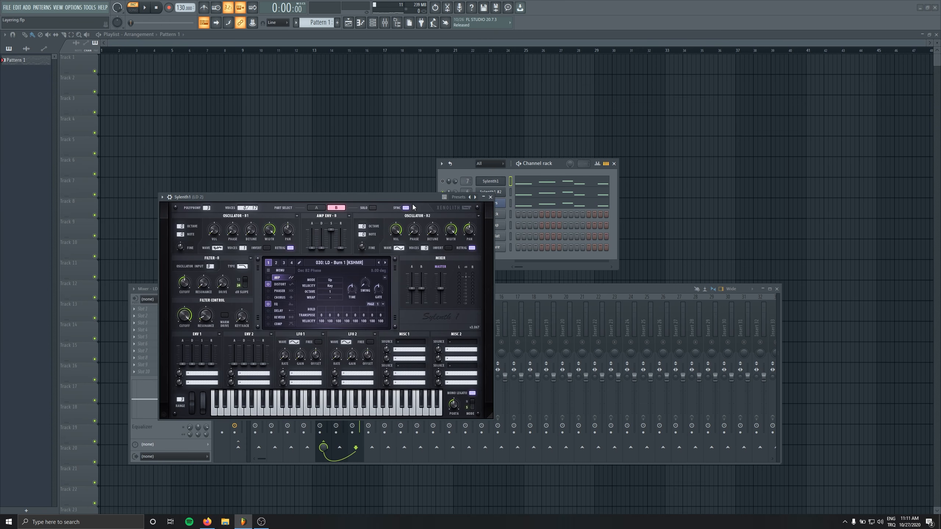
drag(236, 196, 503, 200)
click(501, 192)
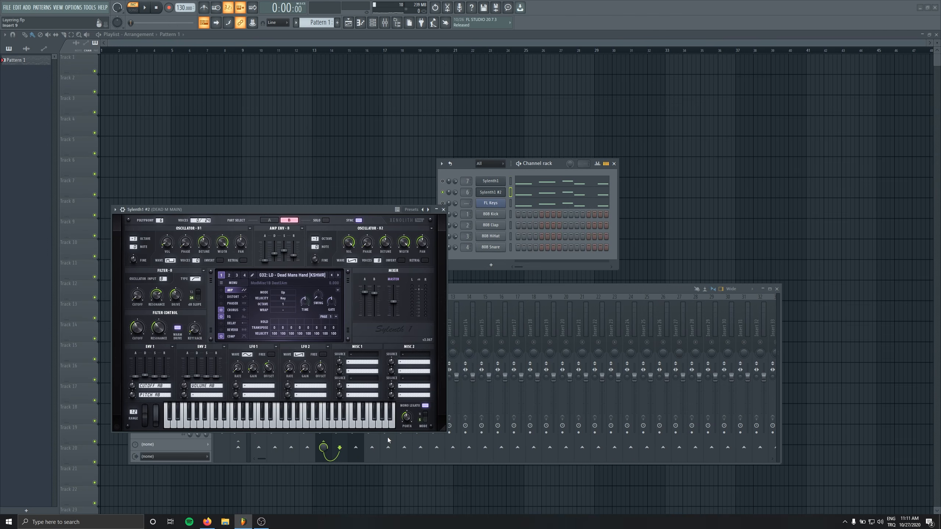
scroll(407, 417, down, 1)
click(492, 181)
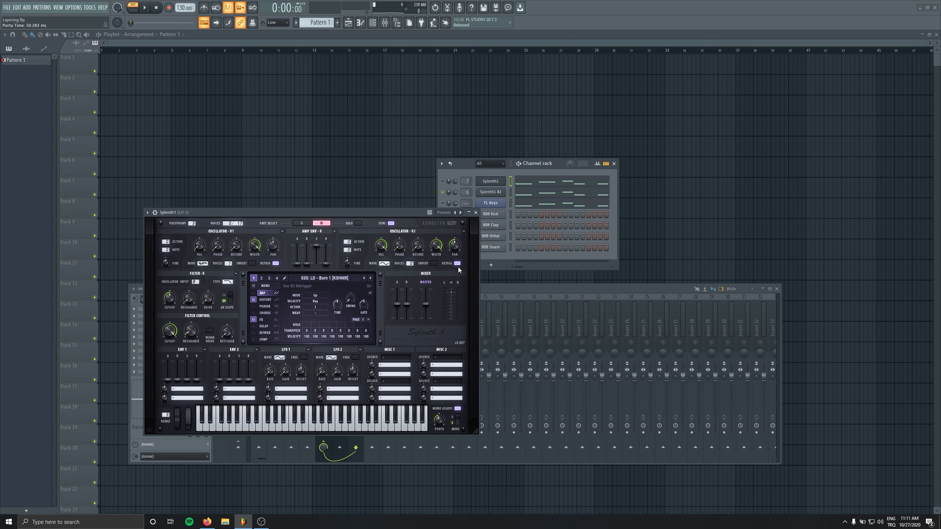
Insert a Spire_x86_v1.1.15 synth above the Sylenth1 channel, load a lead preset and audition it.
click(475, 213)
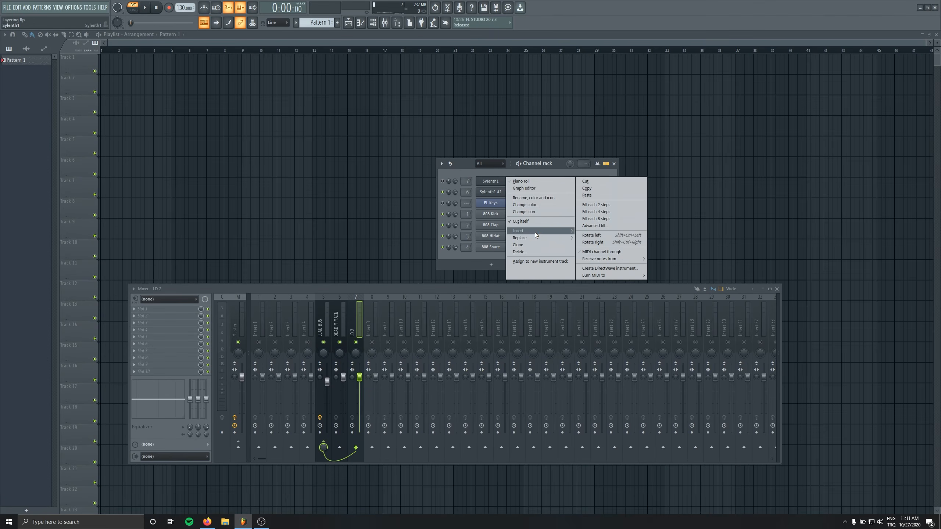
mouse_move(535, 233)
click(668, 32)
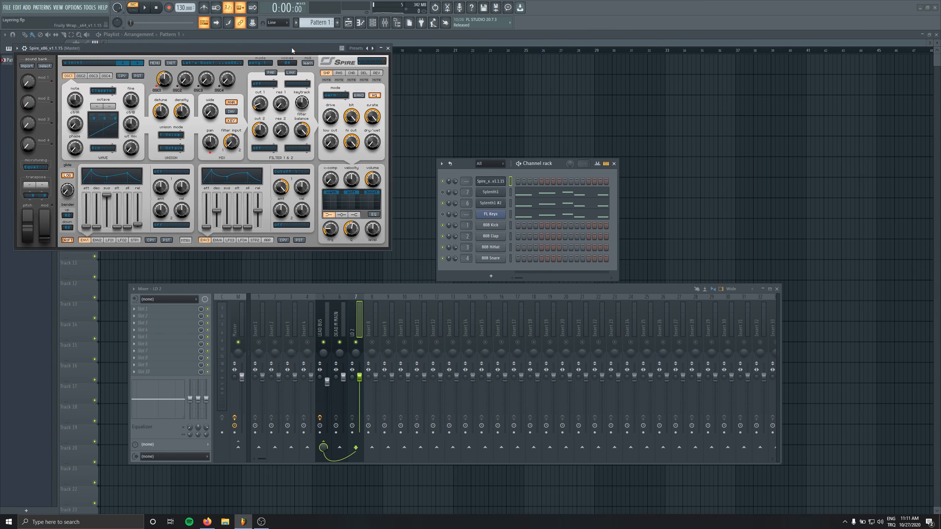
drag(292, 48, 344, 137)
click(207, 152)
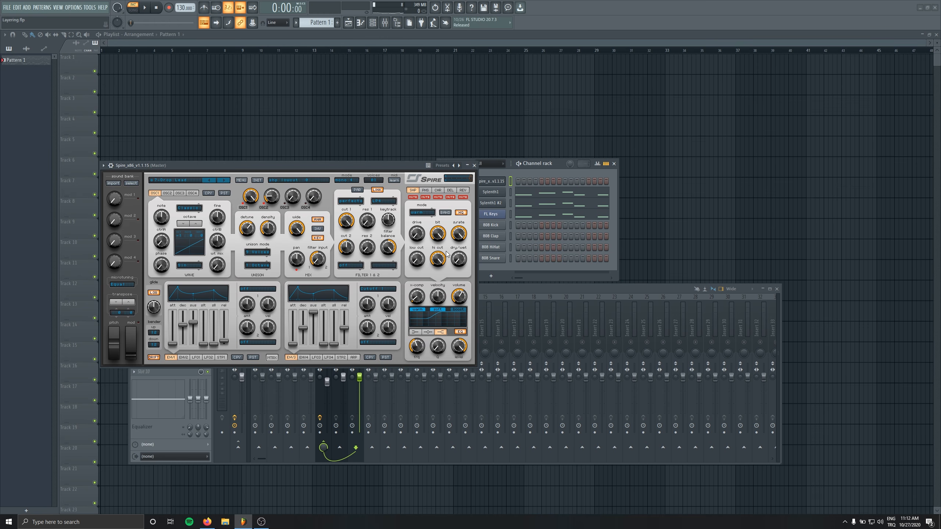
drag(229, 164, 241, 168)
key(w)
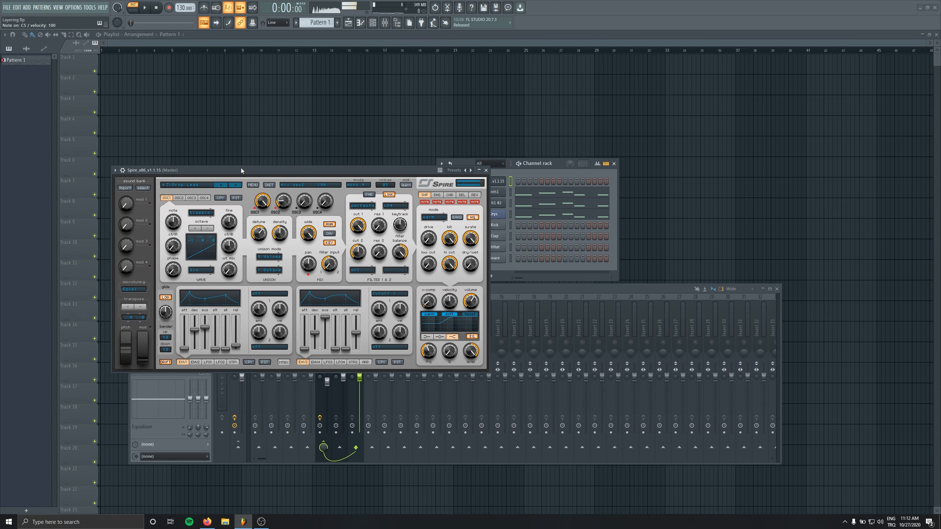
drag(241, 168, 113, 164)
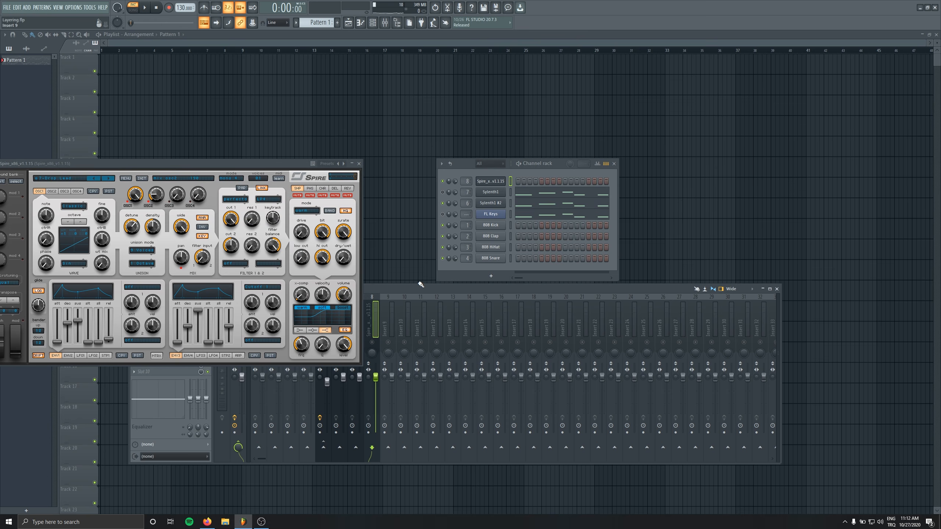
Link the Spire channel to free mixer track 8 and route that track only to LEAD BUS.
key(ctrl+l)
right_click(451, 449)
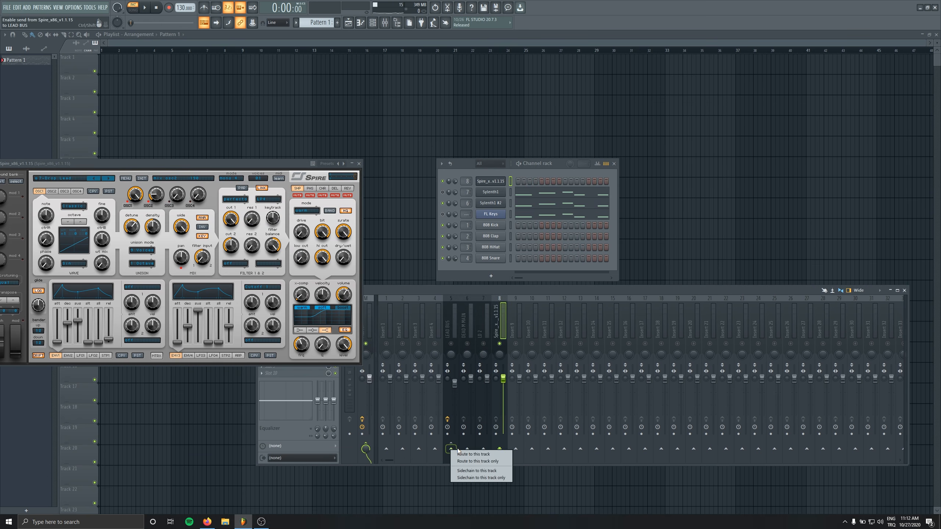
click(467, 451)
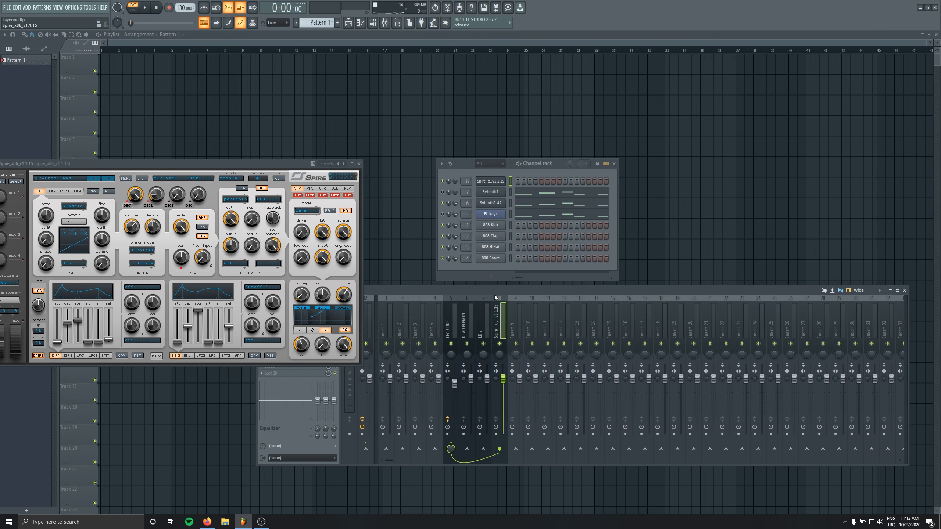
Compare Sylenth1's mono legato setting with Spire's mono 4 Legato Flow voice mode.
drag(209, 165, 294, 157)
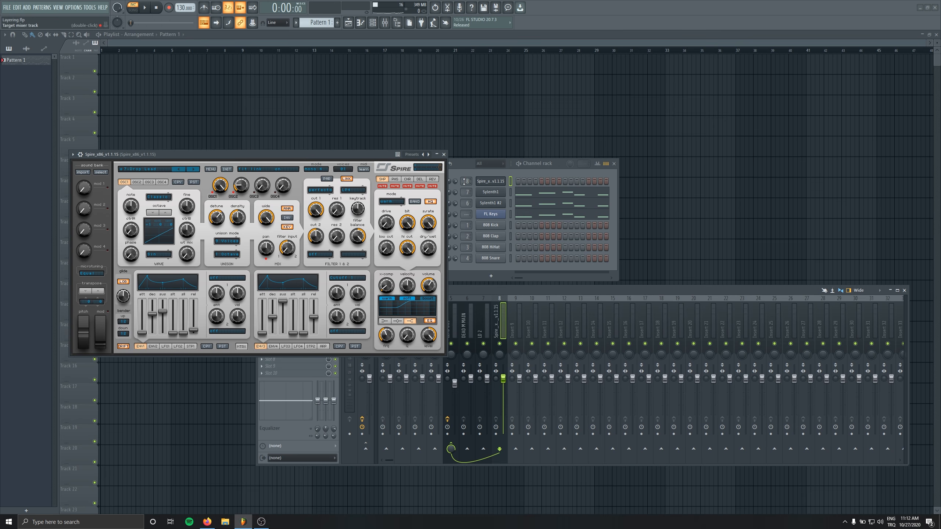
click(490, 192)
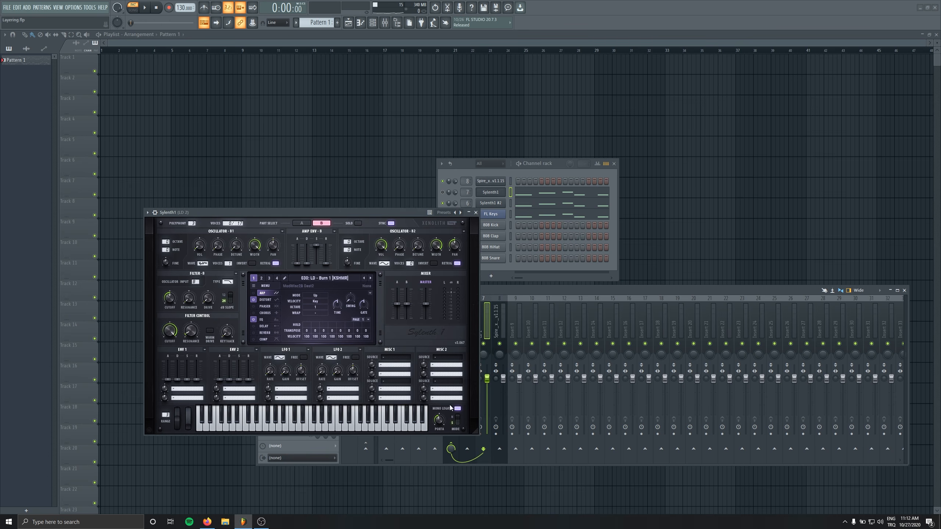
click(476, 212)
click(491, 181)
click(320, 170)
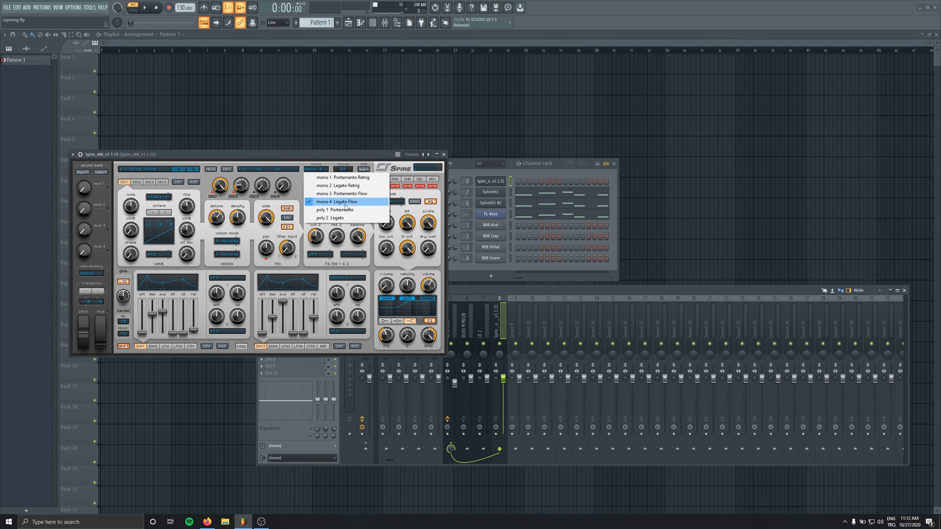
click(495, 193)
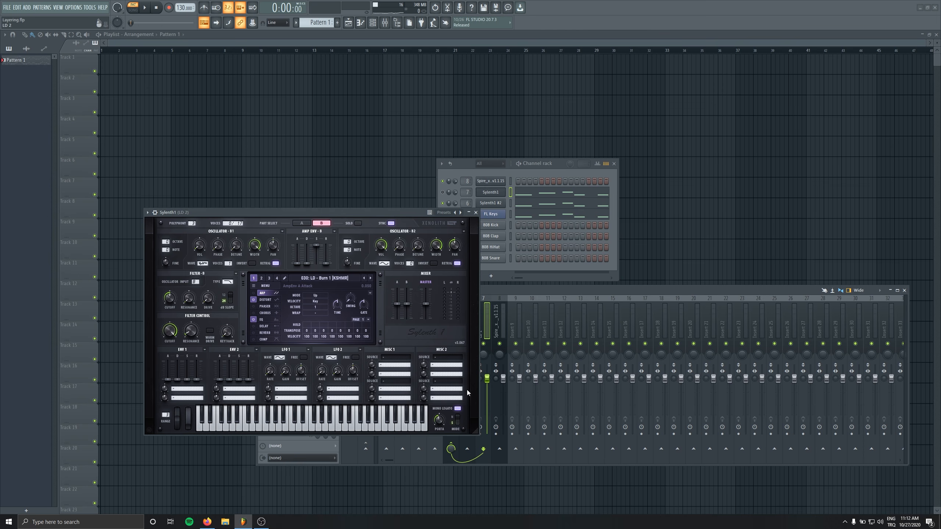
click(490, 181)
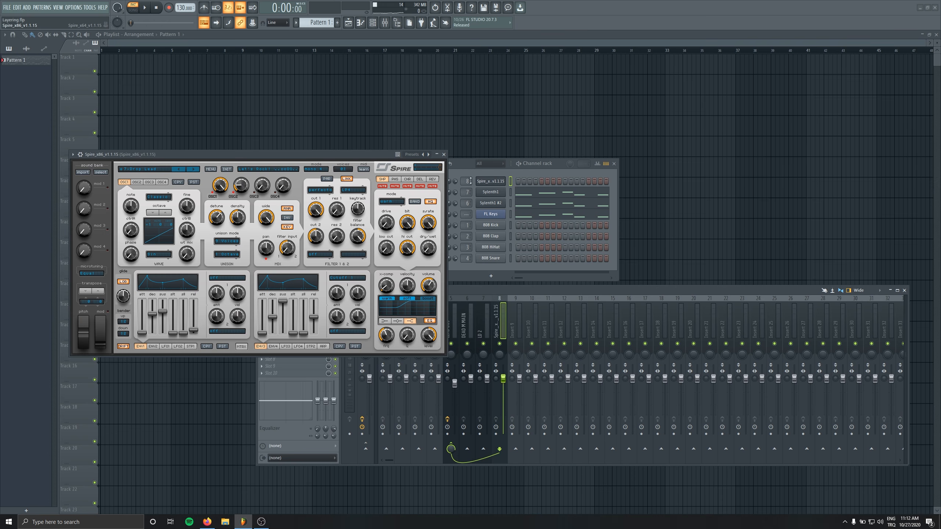
click(319, 169)
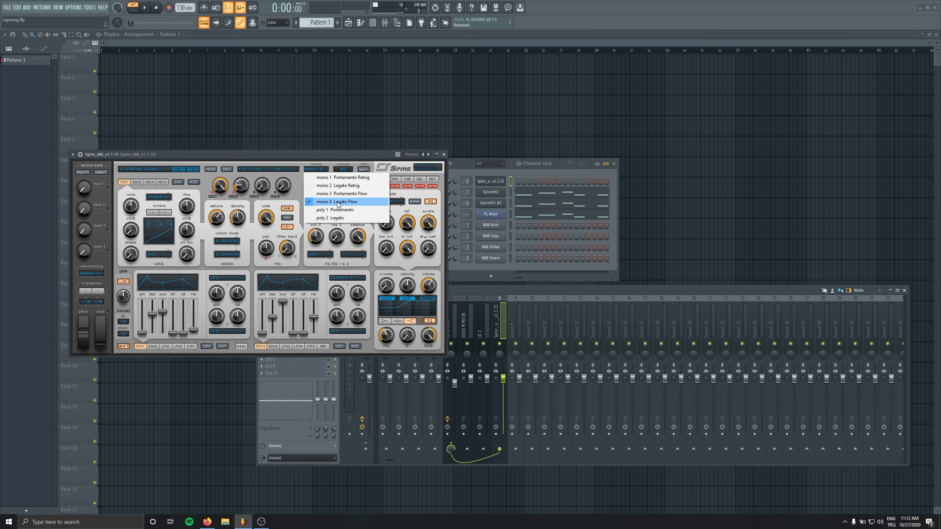
click(357, 209)
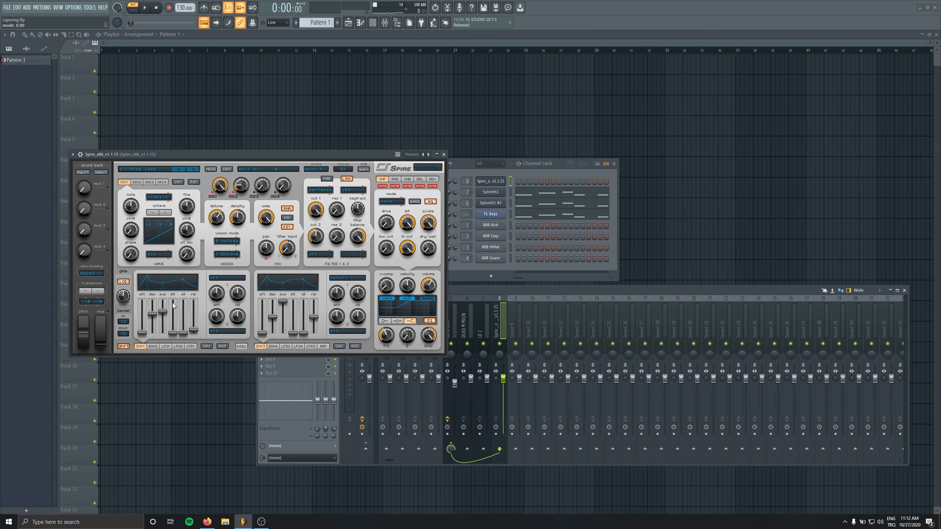
Lower the wet level of the ArtsAcoustic Reverb on LEAD BUS to -8.74 dB.
click(444, 154)
click(451, 327)
click(281, 317)
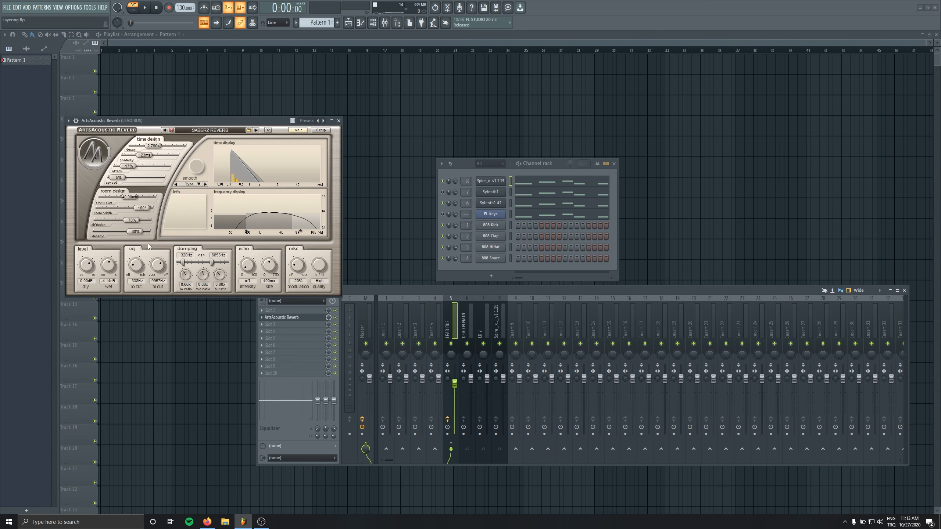
drag(108, 266, 111, 272)
Play the pattern with the Spire mixer track soloed, then unmute the Sylenth1 channel and bring in its LD 2 track.
click(498, 327)
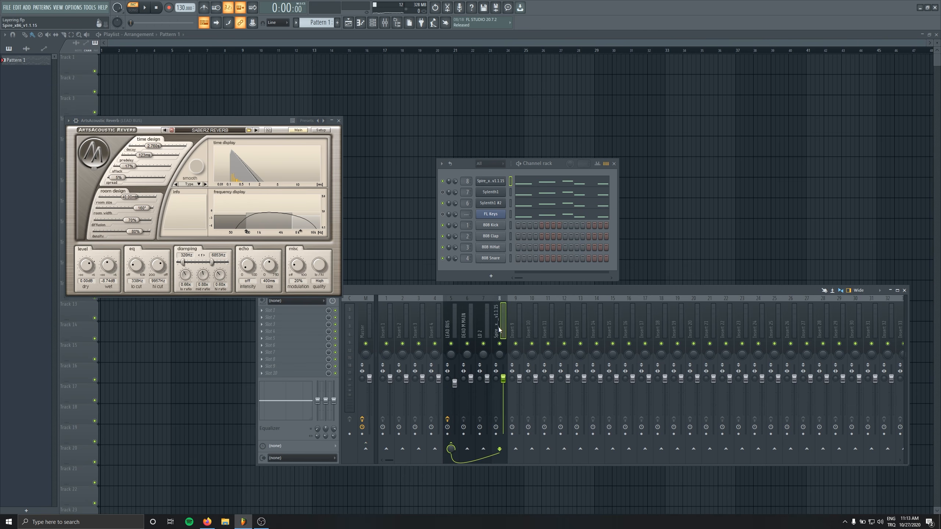
right_click(499, 344)
key(space)
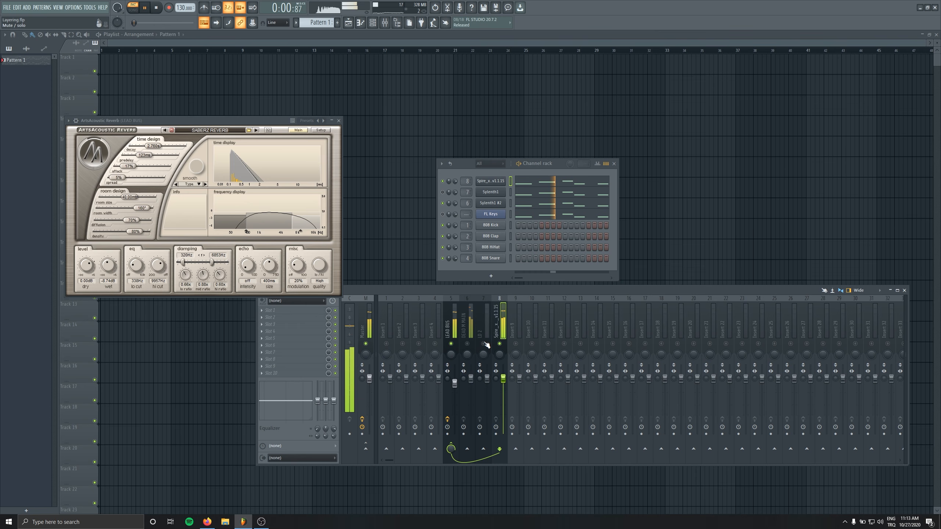
click(442, 192)
click(483, 345)
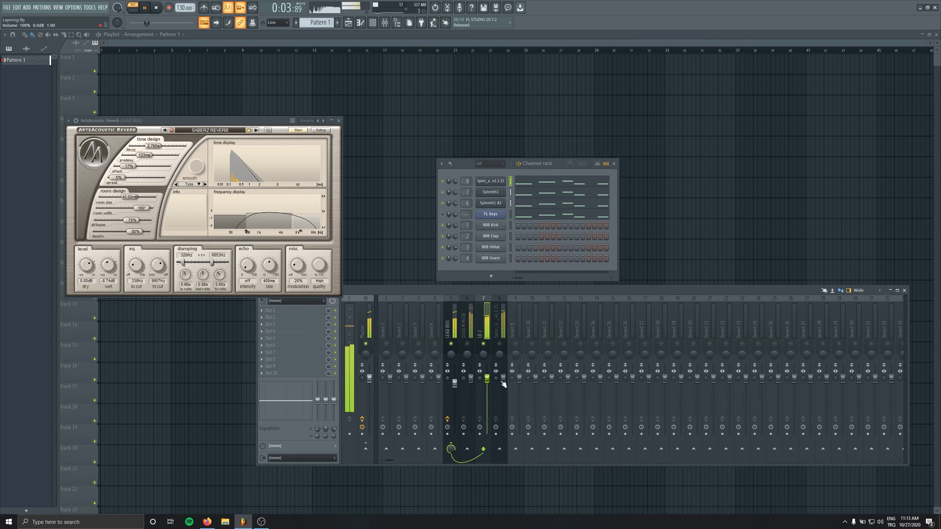
Check the Spire notes in the piano roll and balance the Spire mixer track against LD 2 at 87% (-3.0 dB).
drag(503, 382, 504, 388)
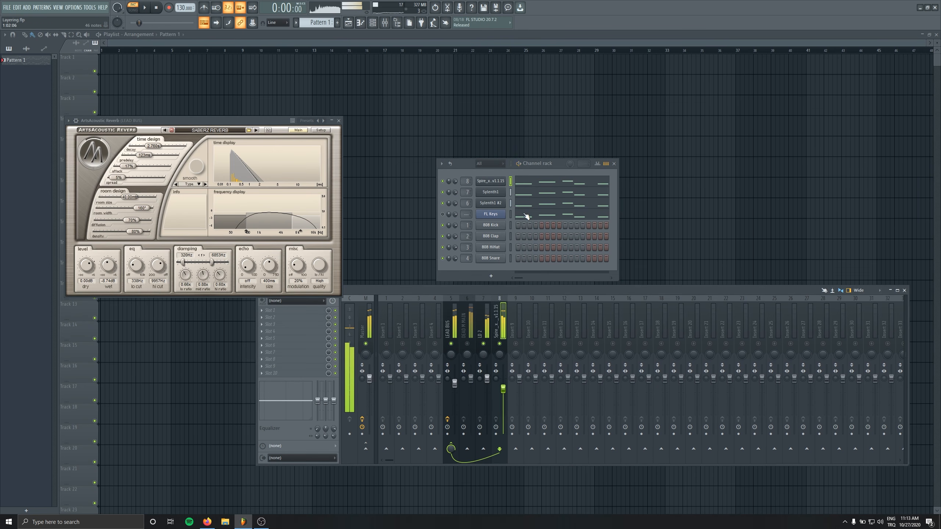
key(space)
click(533, 181)
key(space)
key(F7)
click(484, 327)
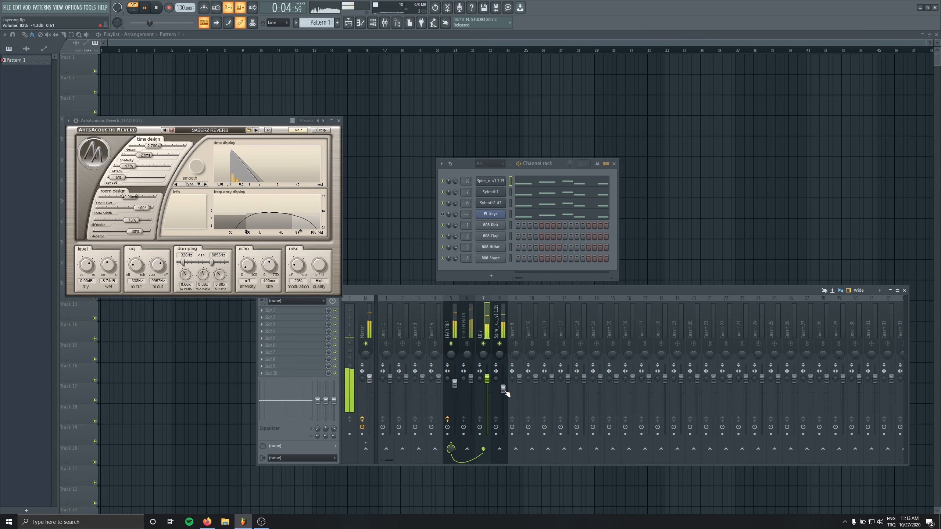
drag(503, 389, 503, 386)
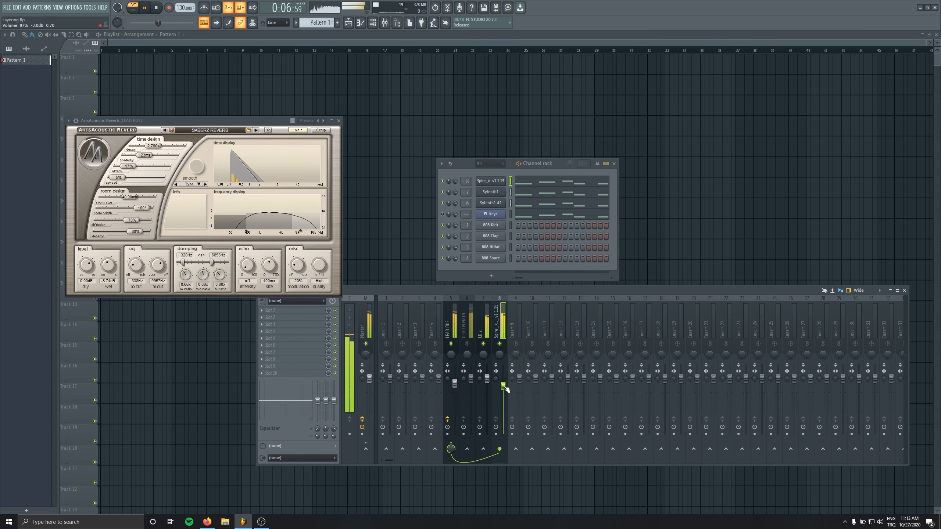
Unmute the DEAD M MAIN track, set its volume to 97% (-0.8 dB) during playback, and close the reverb window.
click(468, 344)
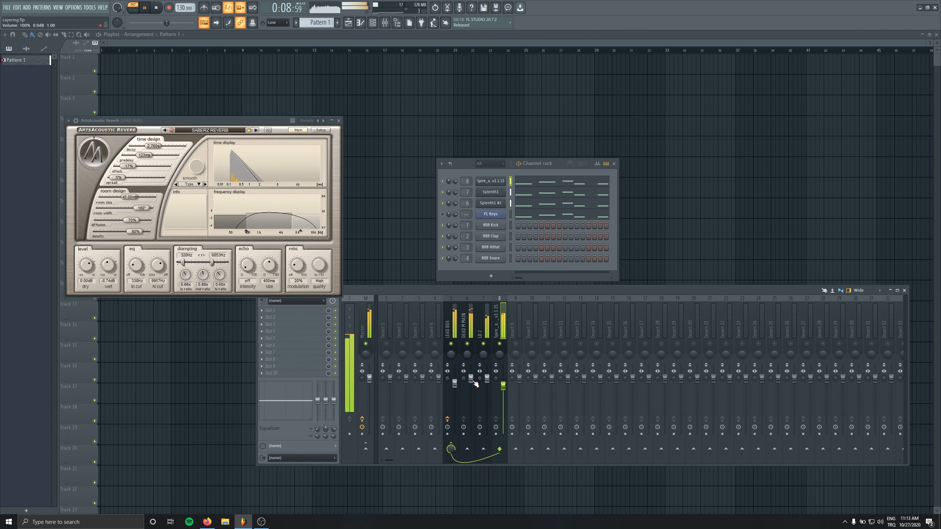
click(471, 379)
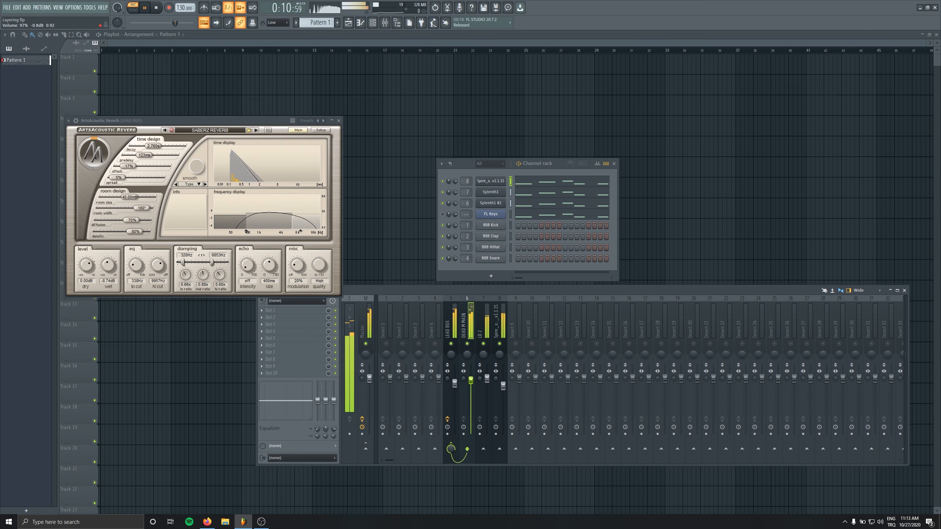
key(space)
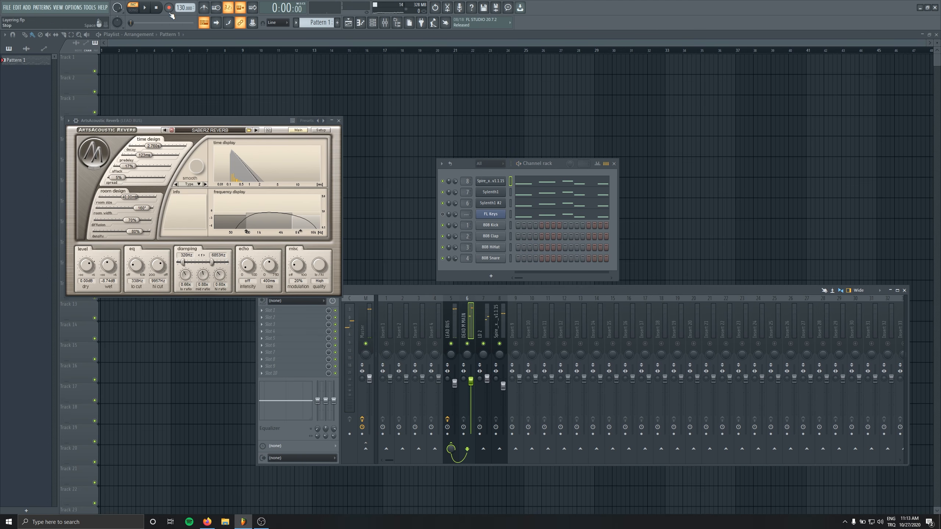
click(339, 122)
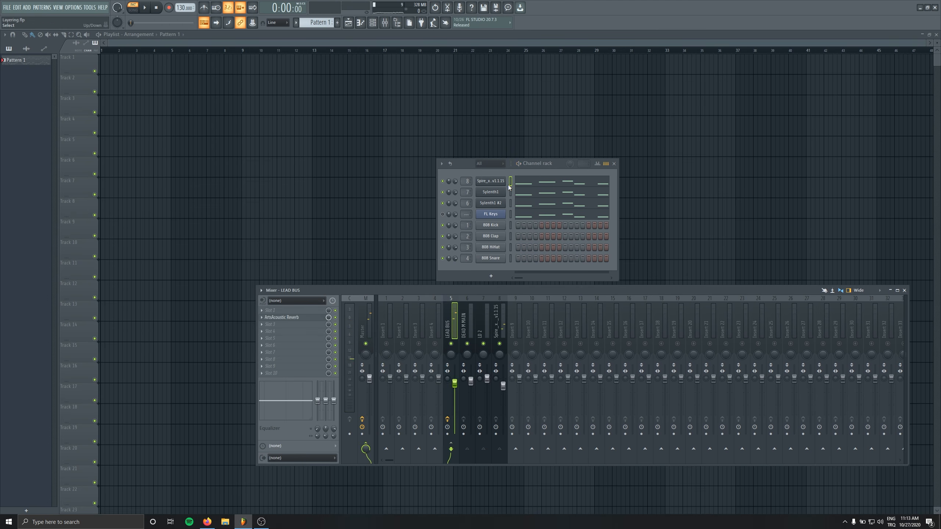
Compare Spire's glide amount with the portamento time in Sylenth1.
click(496, 182)
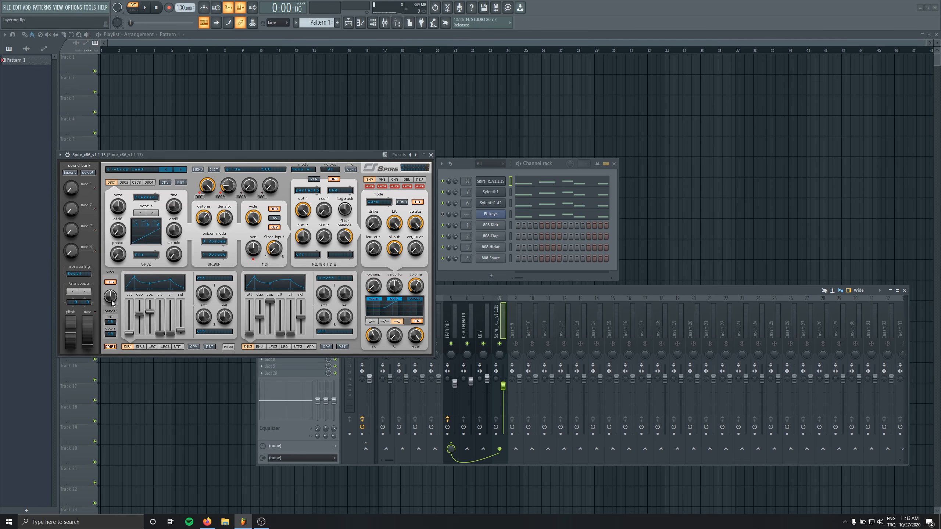
click(479, 195)
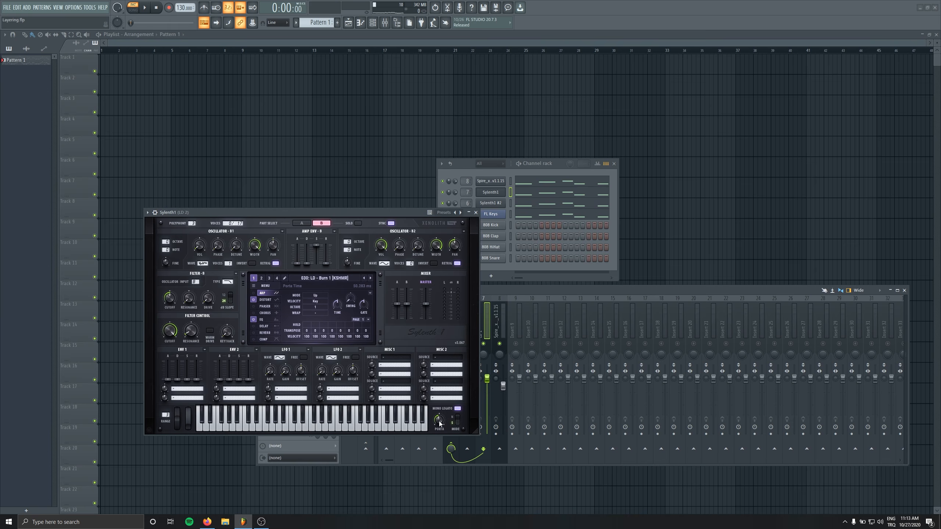
click(475, 212)
click(490, 181)
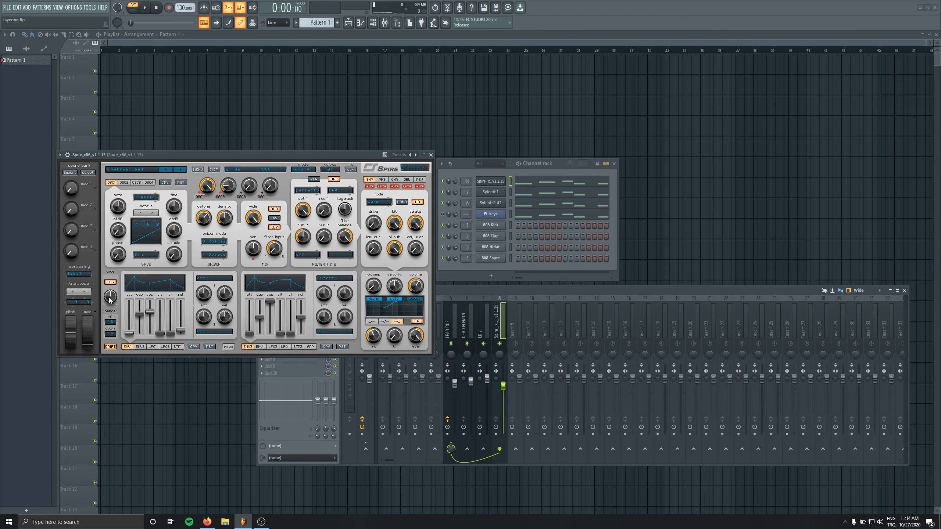
click(431, 155)
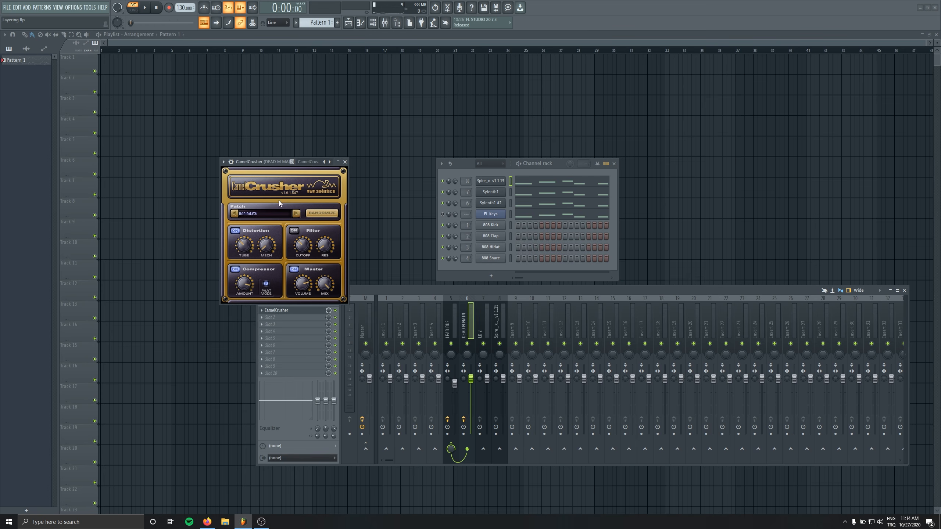
Switch the CamelCrusher preset on DEAD M MAIN to British Clean and lower the track's volume to 87% (-3.0 dB).
click(295, 214)
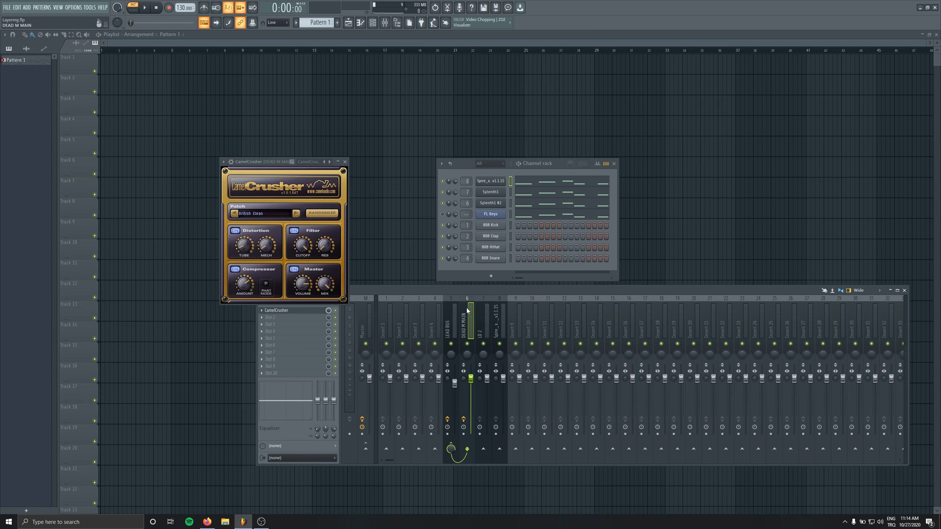
click(345, 162)
key(space)
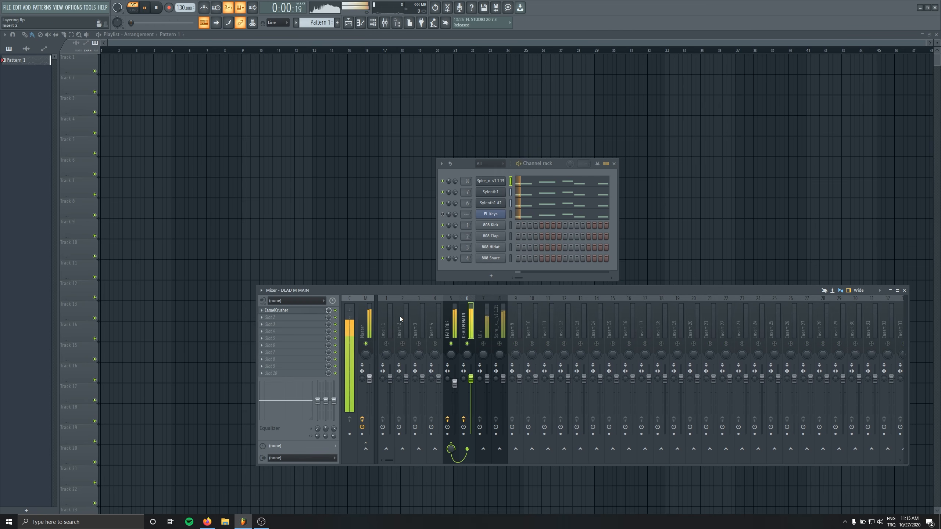
drag(471, 379, 471, 386)
key(space)
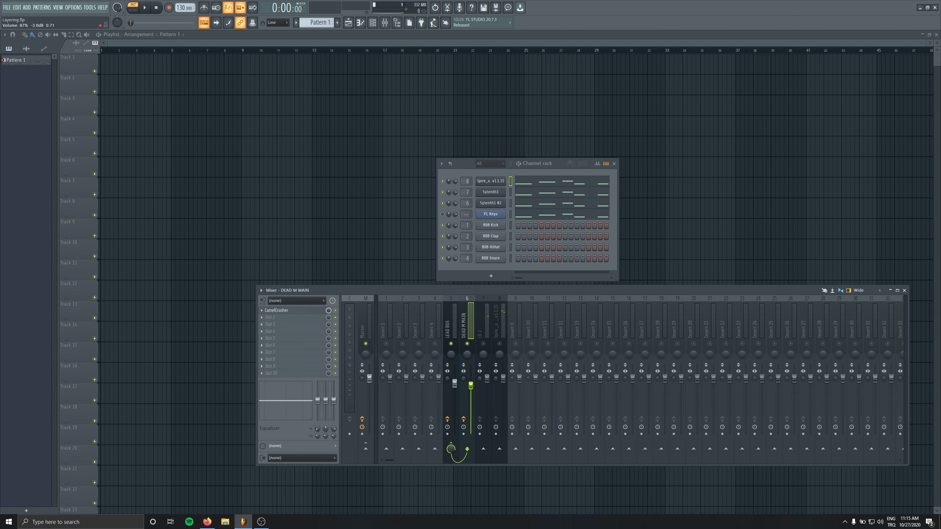
Add FabFilter Pro-Q 3 in slot 2 of DEAD M MAIN with a 36 dB/oct low cut at about 150 Hz.
click(270, 318)
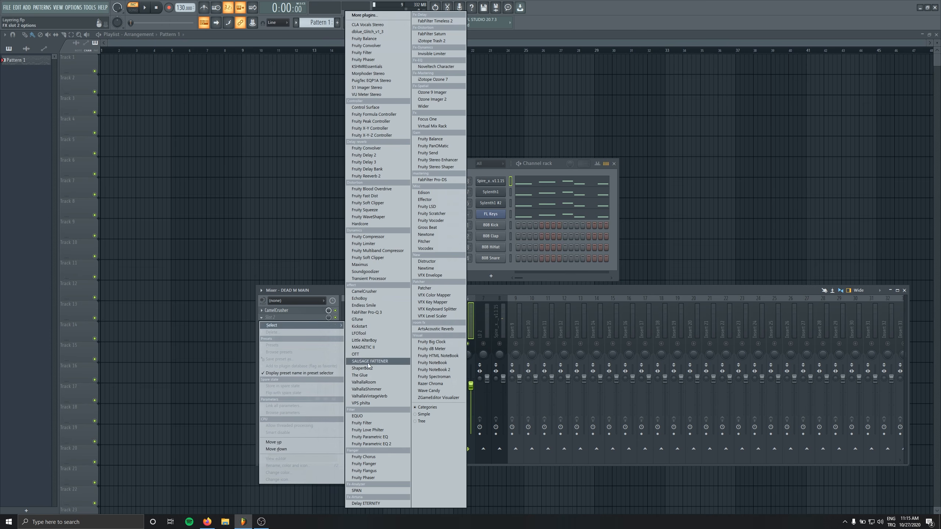
click(367, 312)
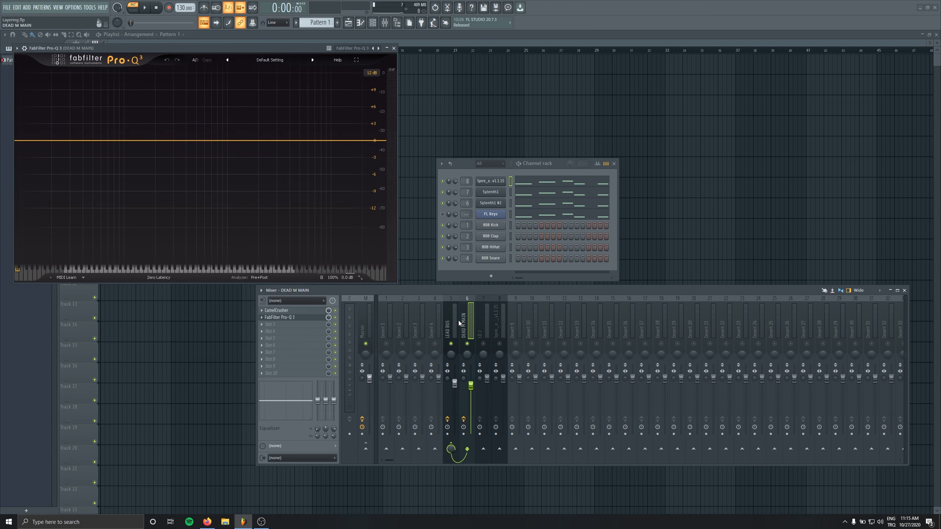
drag(33, 142, 142, 153)
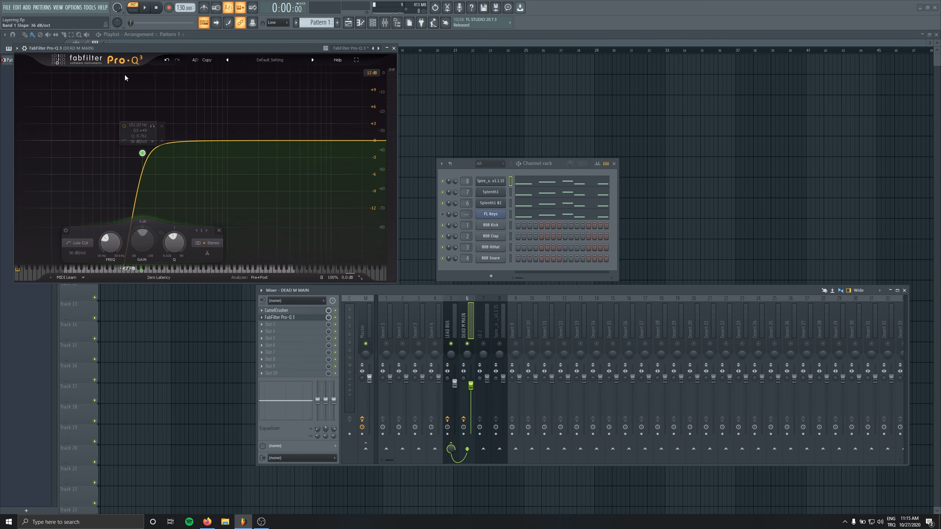
Reset the low cut on DEAD M MAIN to about 107 Hz with a Q of 1, play the pattern, and close the EQ.
drag(148, 49, 188, 88)
mouse_move(181, 194)
mouse_down()
mouse_move(172, 193)
mouse_move(183, 181)
mouse_move(167, 182)
mouse_up()
ctrl+click(205, 283)
key(space)
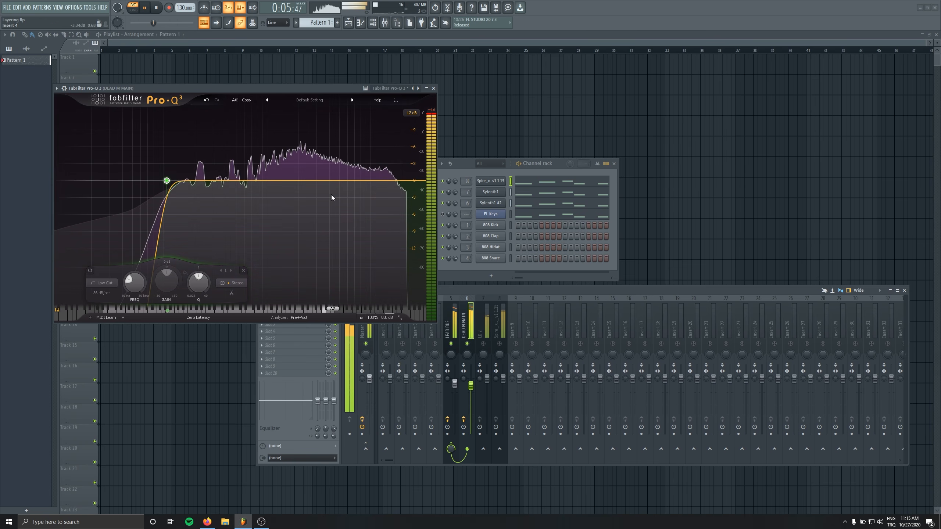
key(space)
click(486, 318)
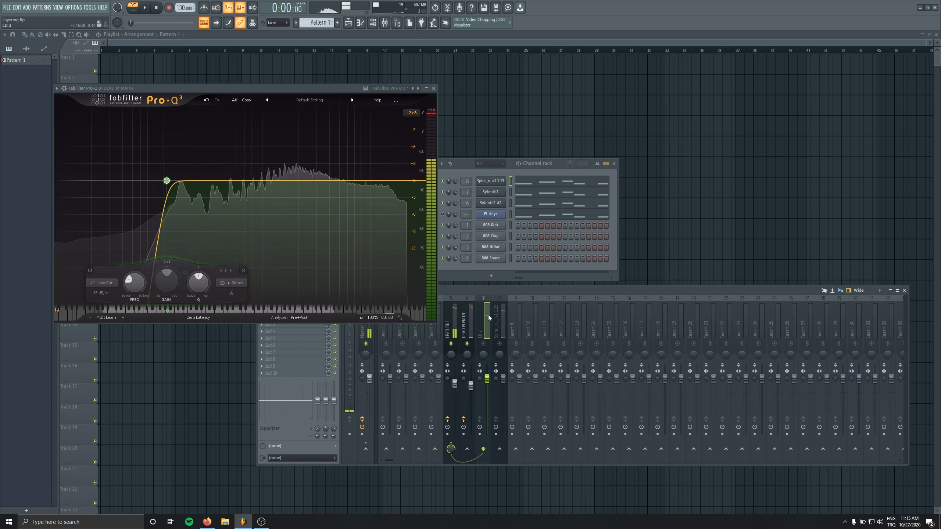
click(433, 89)
Unmute the LD 2 and Spire tracks and play the layers together with LD 2's volume at 100%.
click(483, 345)
click(500, 344)
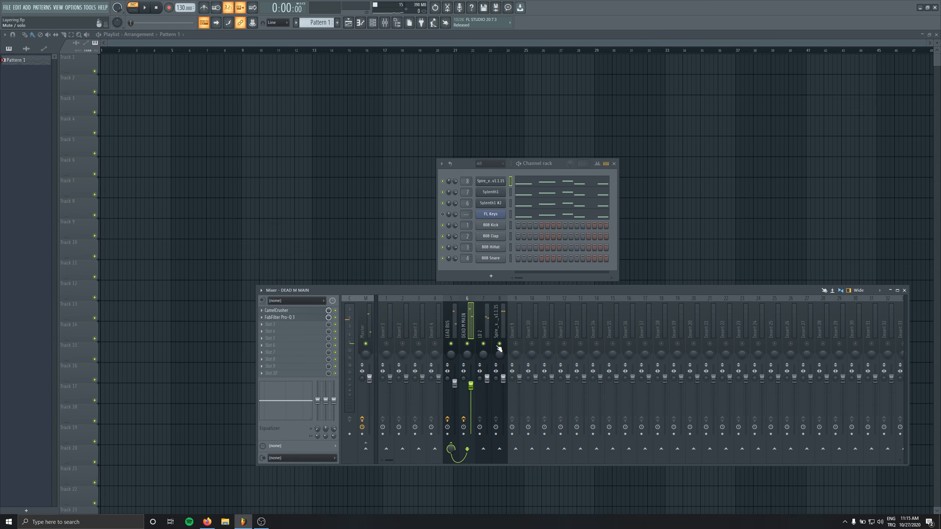
click(481, 315)
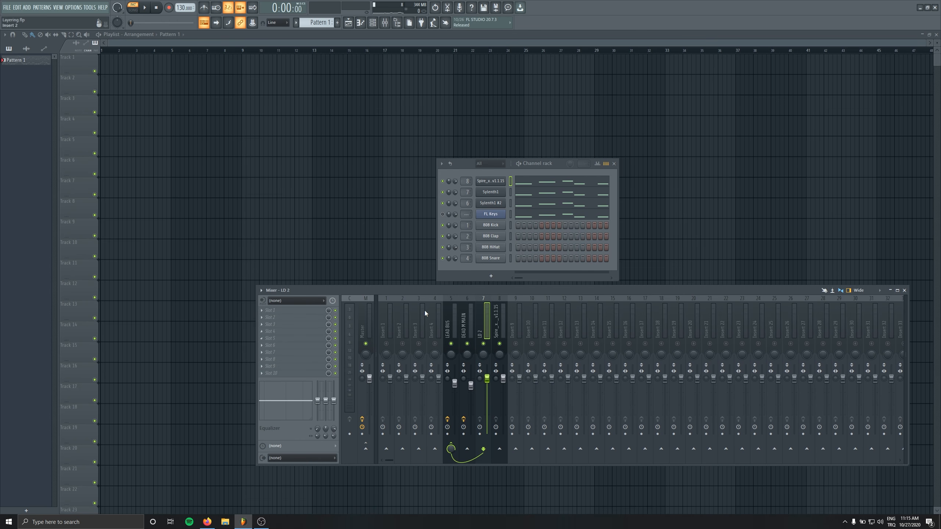
key(space)
click(471, 322)
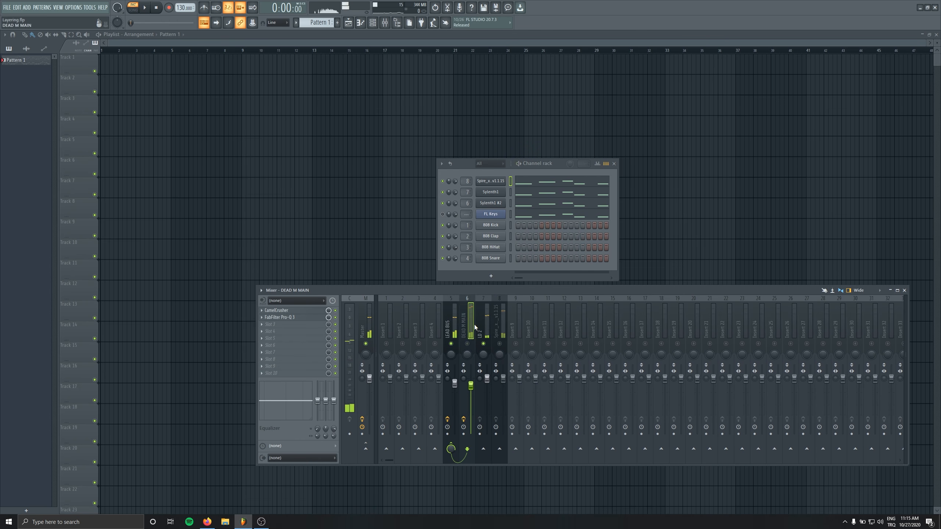
mouse_move(492, 383)
mouse_down()
mouse_move(492, 438)
mouse_move(486, 378)
mouse_up()
key(space)
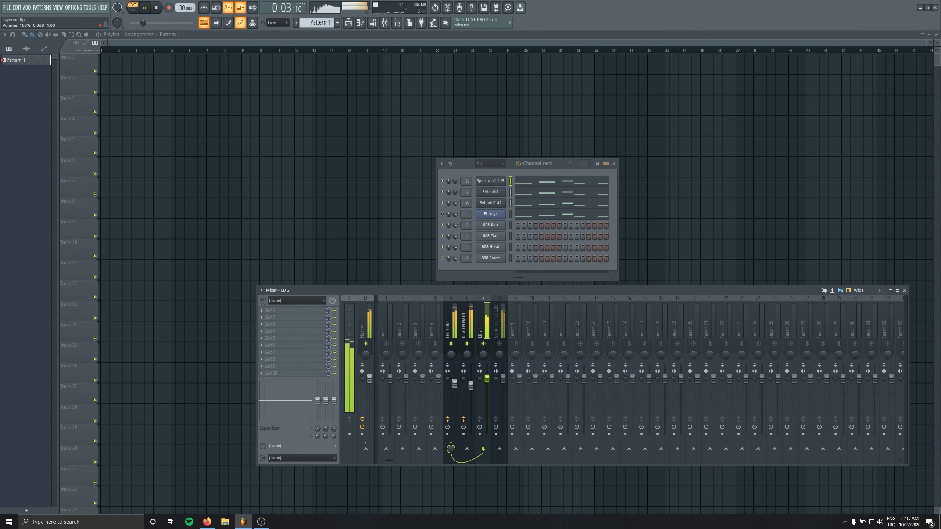
key(space)
Add CamelCrusher with the British Clean patch in slot 1 of LD 2 and lower the track's volume during playback.
click(295, 311)
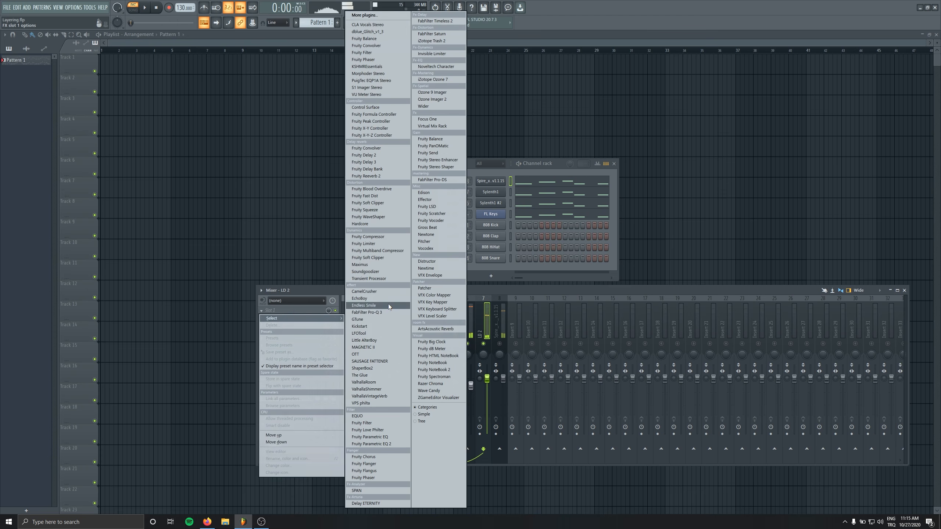
click(388, 292)
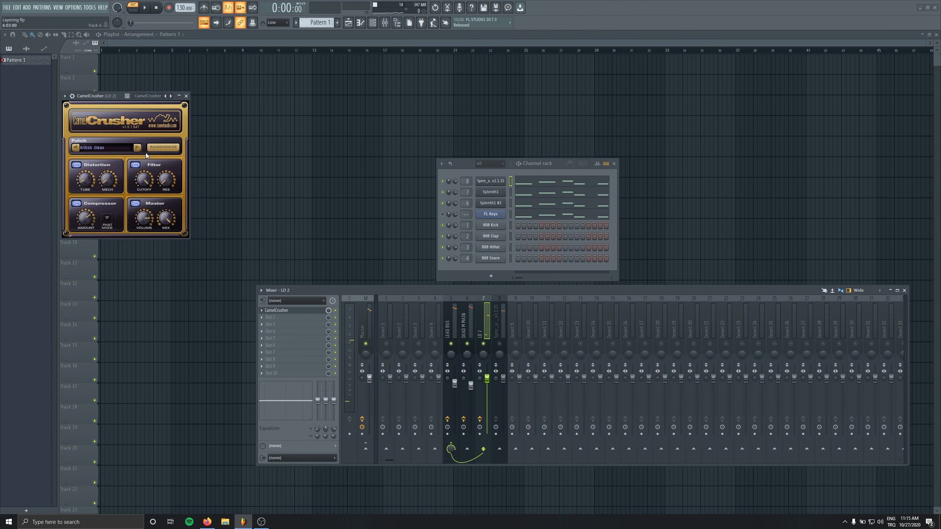
key(space)
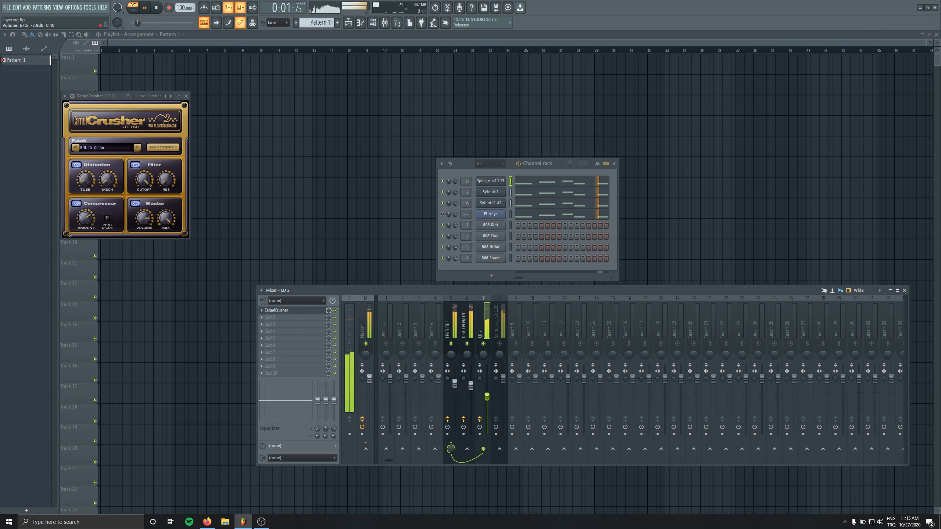
drag(487, 379, 487, 389)
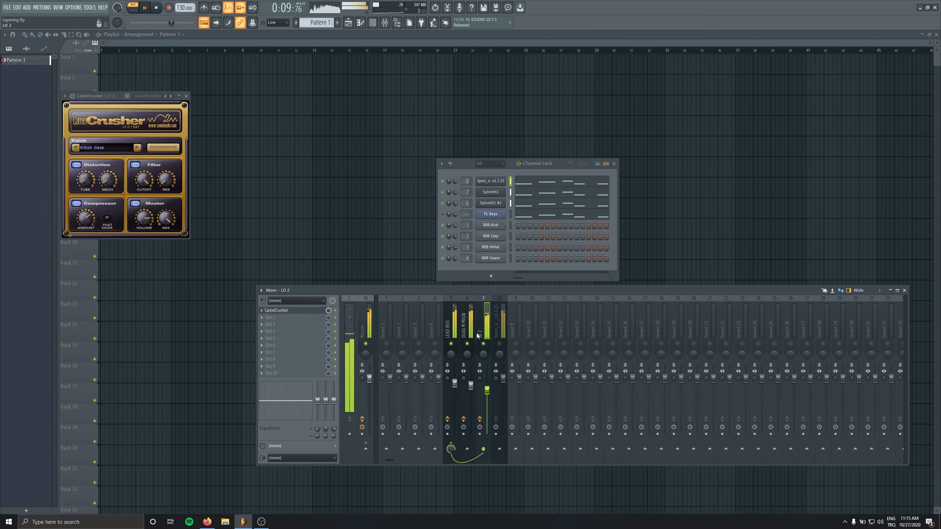
key(space)
Add FabFilter Pro-Q 3 in slot 2 of LD 2 with a 48 dB/oct low cut at about 85 Hz, and close its window.
click(276, 317)
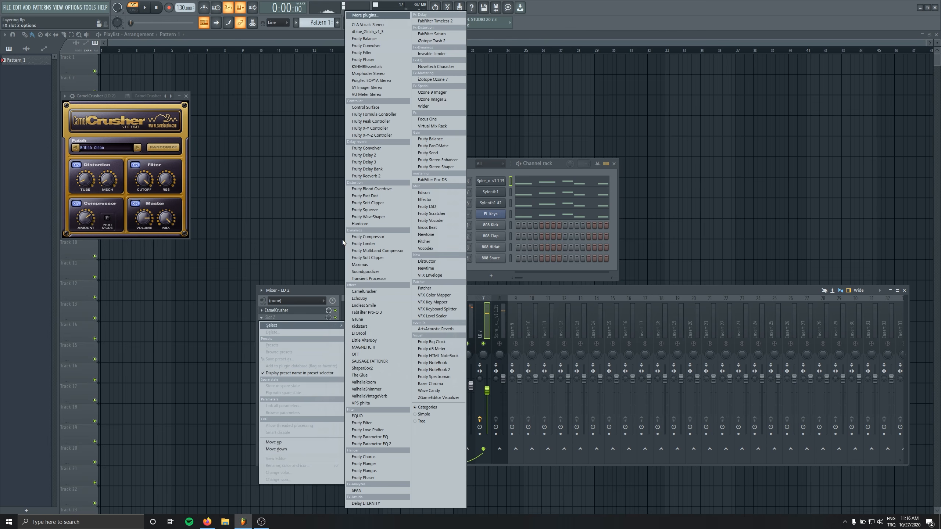
click(385, 312)
key(space)
click(84, 198)
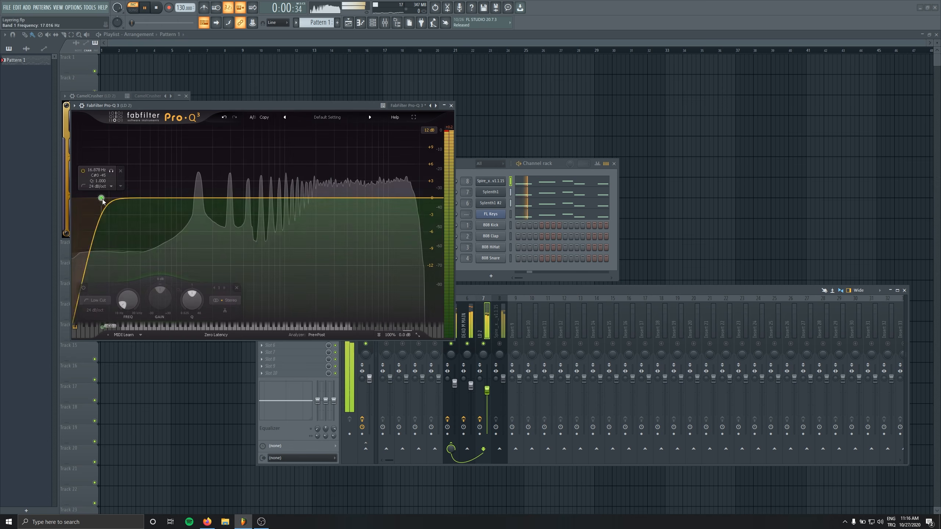
drag(85, 198, 175, 211)
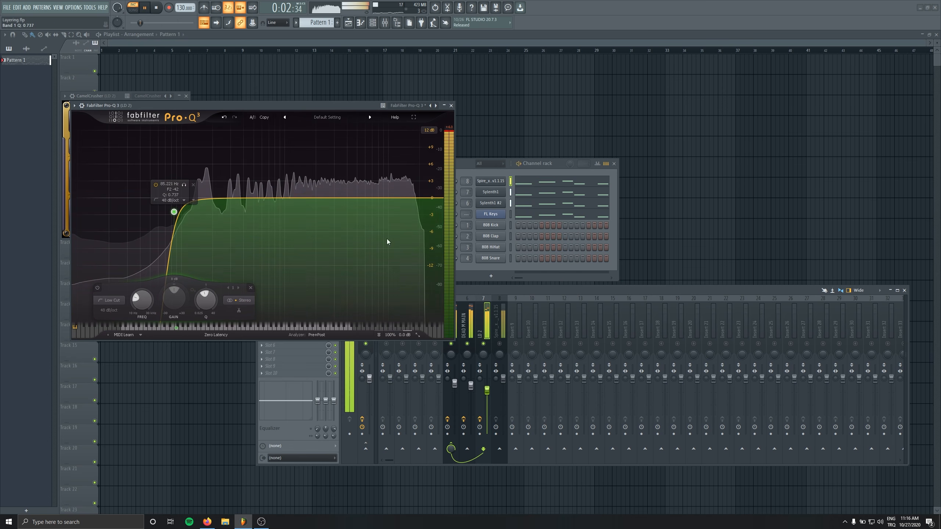
key(Escape)
key(space)
Lower the Spire mixer track's volume slightly while the pattern plays.
click(502, 309)
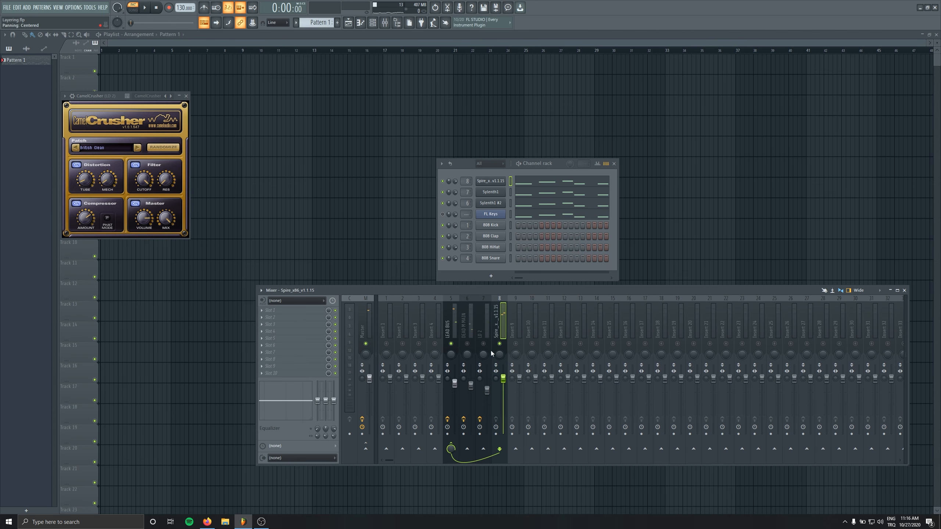
key(space)
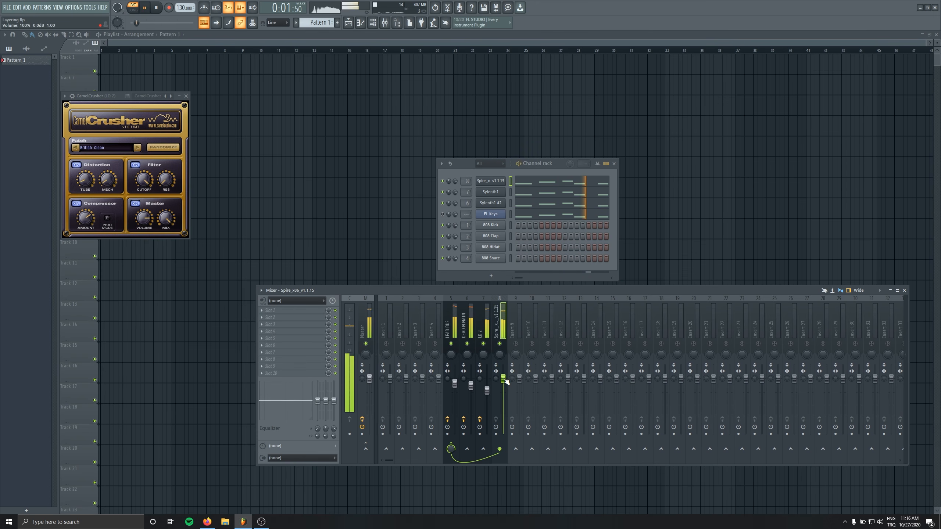
drag(505, 381, 503, 385)
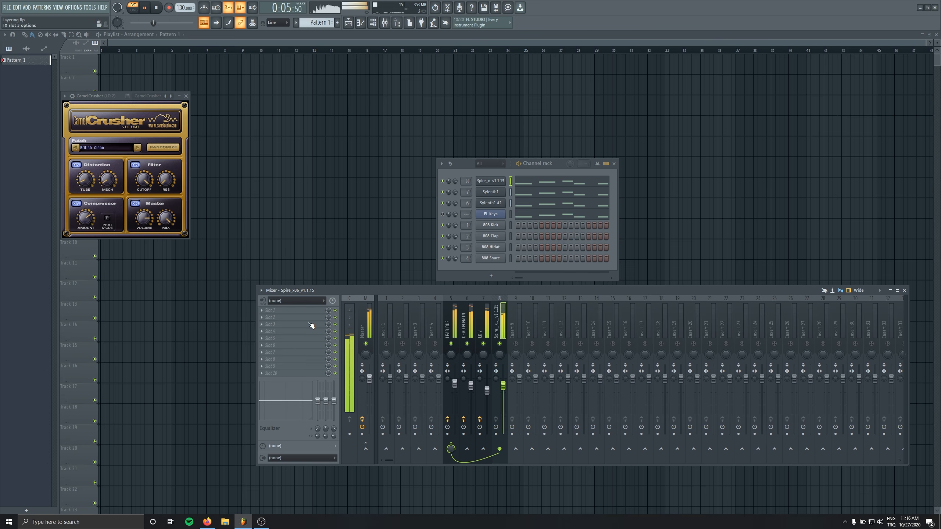
Add FabFilter Pro-Q 3 in slot 1 of the Spire track with a 48 dB/oct low cut at about 76 Hz, and close it.
click(302, 310)
click(388, 313)
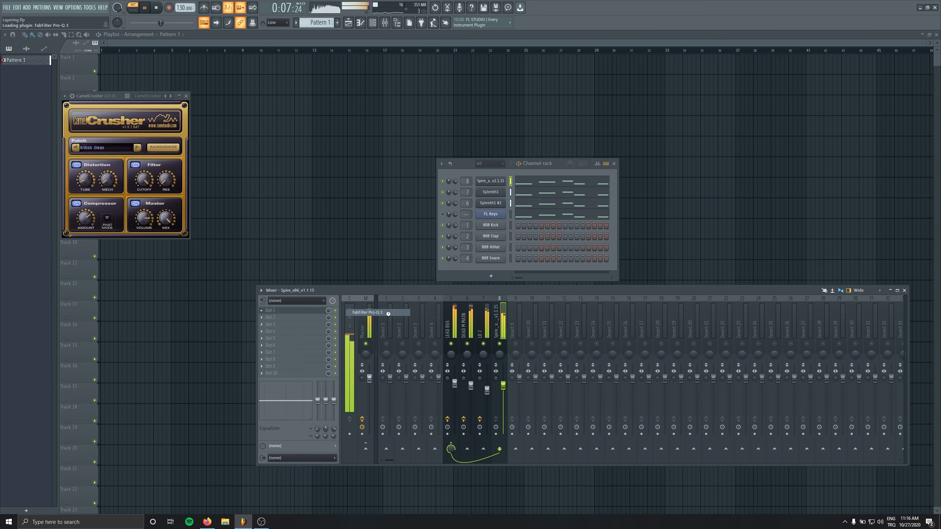
drag(34, 150, 121, 176)
key(space)
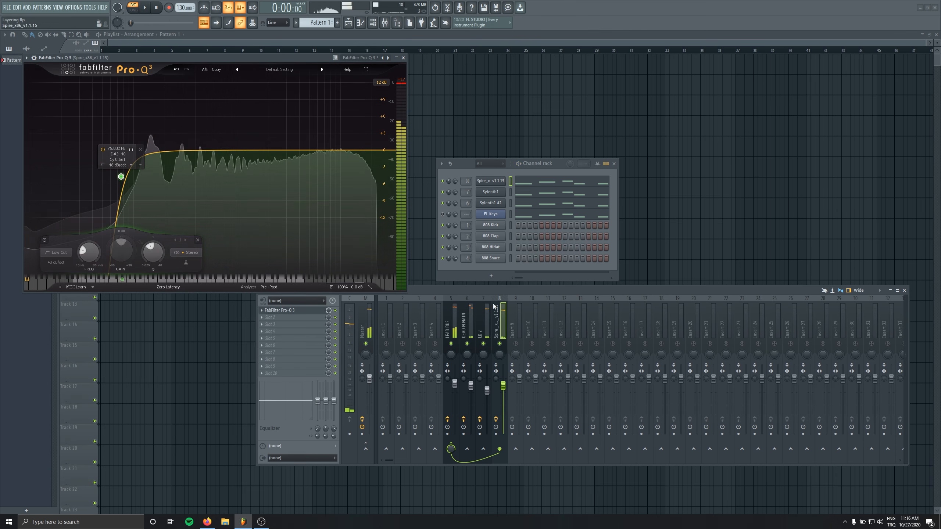
click(404, 57)
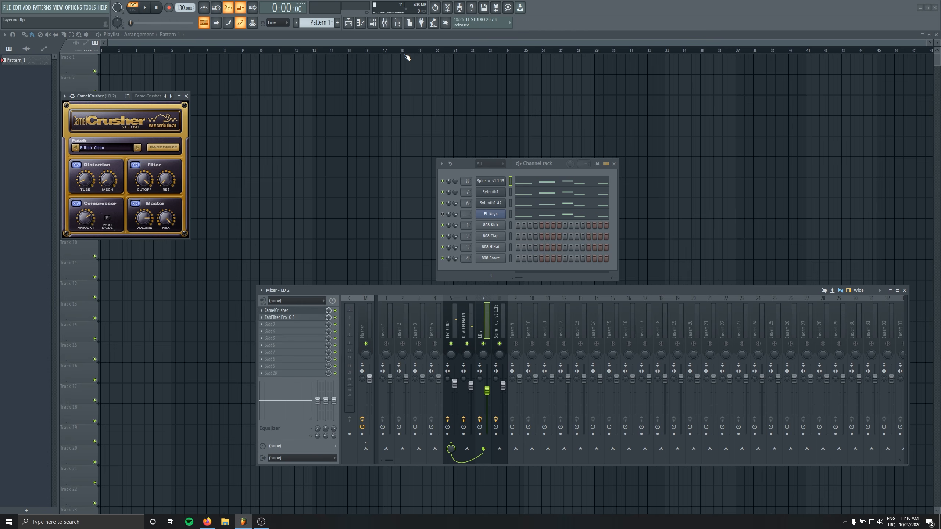
Add a bell boost of about 3.8 dB near 5.7 kHz in DEAD M MAIN's Pro-Q 3.
click(450, 311)
click(495, 312)
click(466, 314)
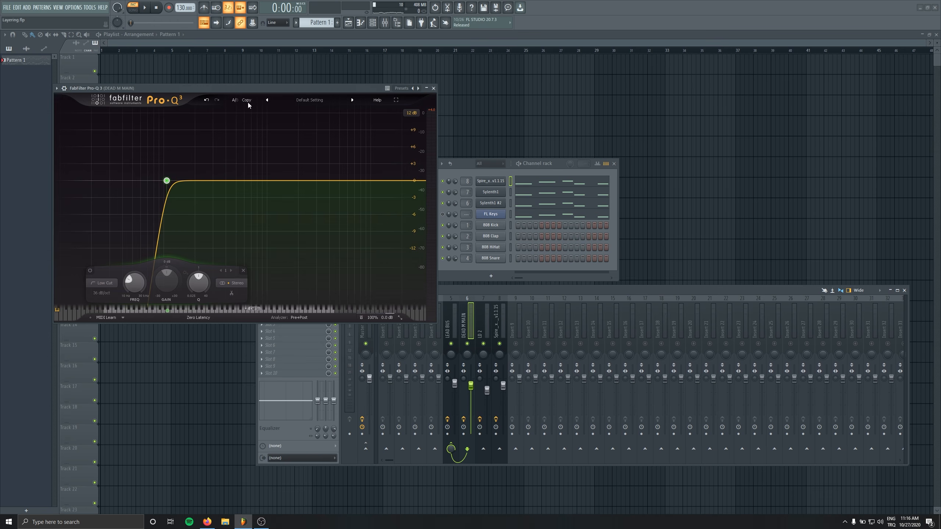
drag(257, 88, 237, 129)
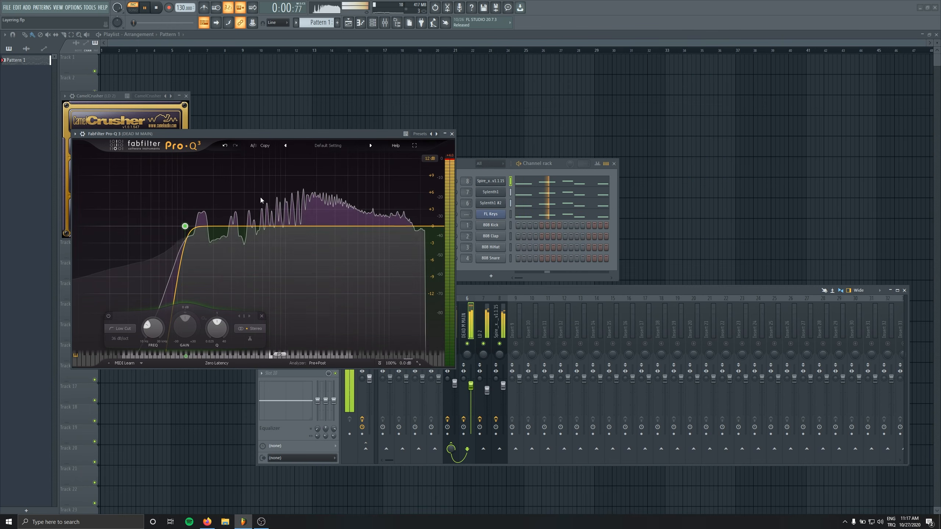
mouse_move(361, 213)
mouse_down()
mouse_move(362, 191)
mouse_move(364, 204)
mouse_up()
key(space)
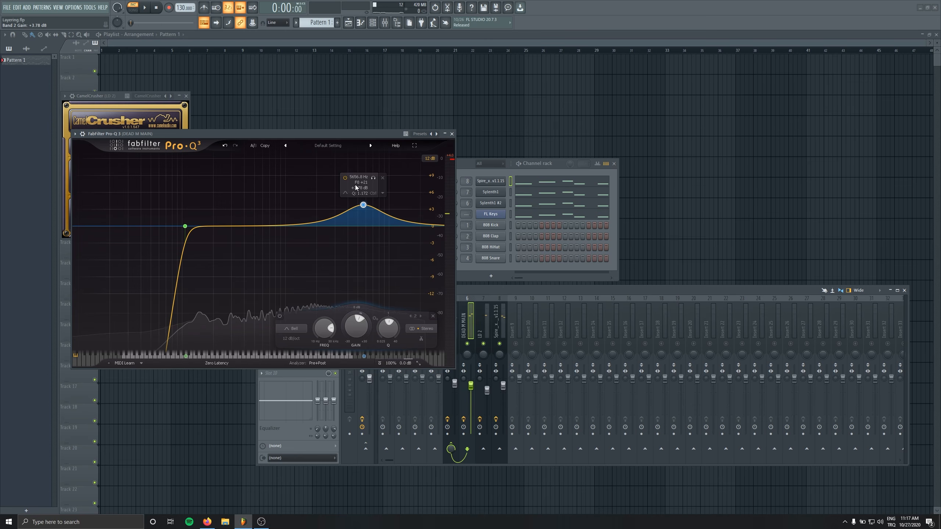
Set DEAD M MAIN's bell boost to about 4.6 dB with a Q of about 1.3, and raise its low cut to about 129 Hz.
scroll(363, 205, up, 2)
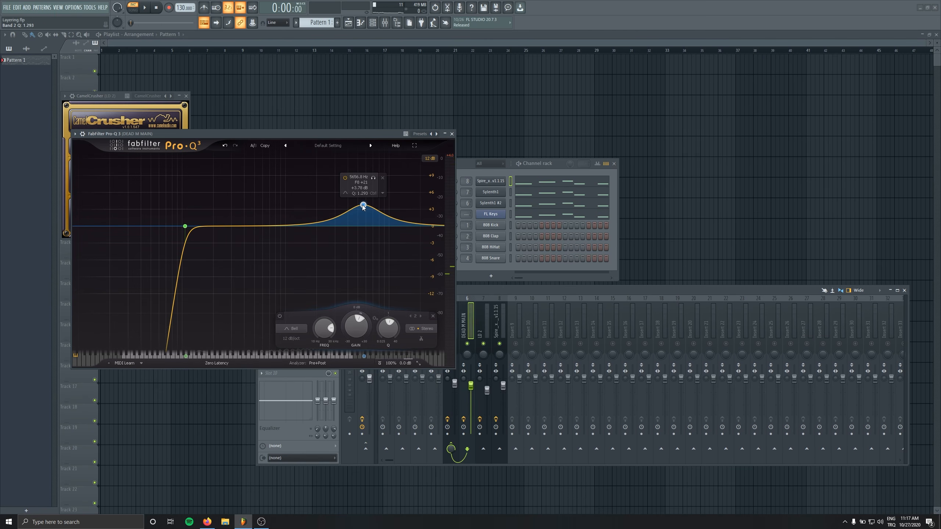
drag(364, 206, 364, 198)
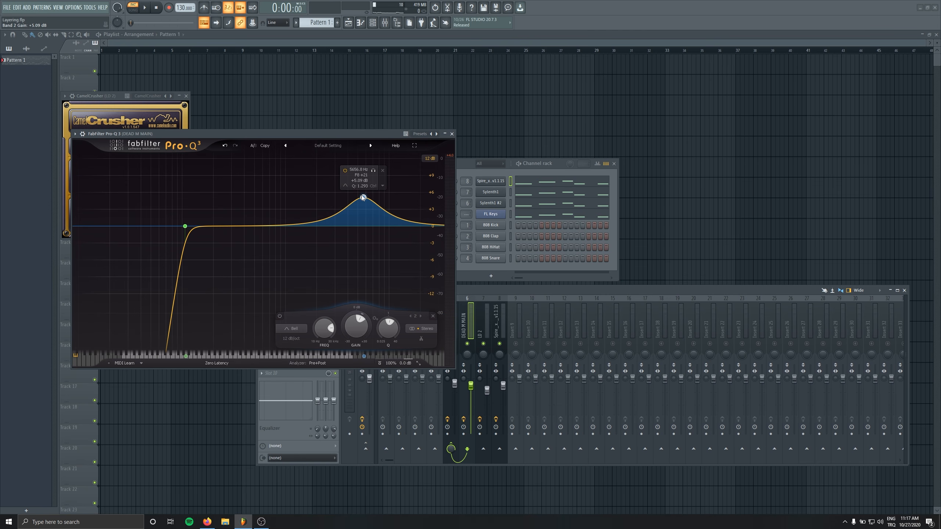
key(space)
mouse_move(364, 197)
mouse_down()
mouse_move(362, 163)
mouse_move(363, 201)
mouse_up()
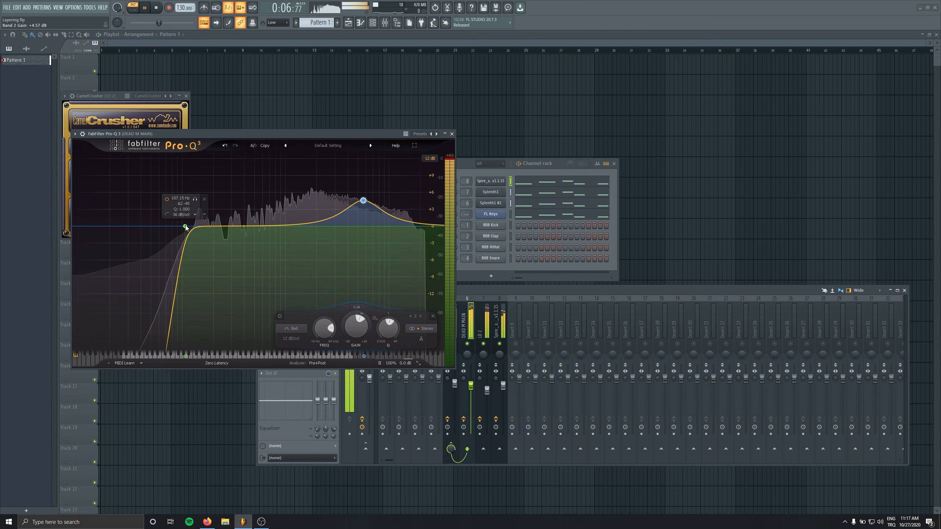
drag(185, 225, 194, 239)
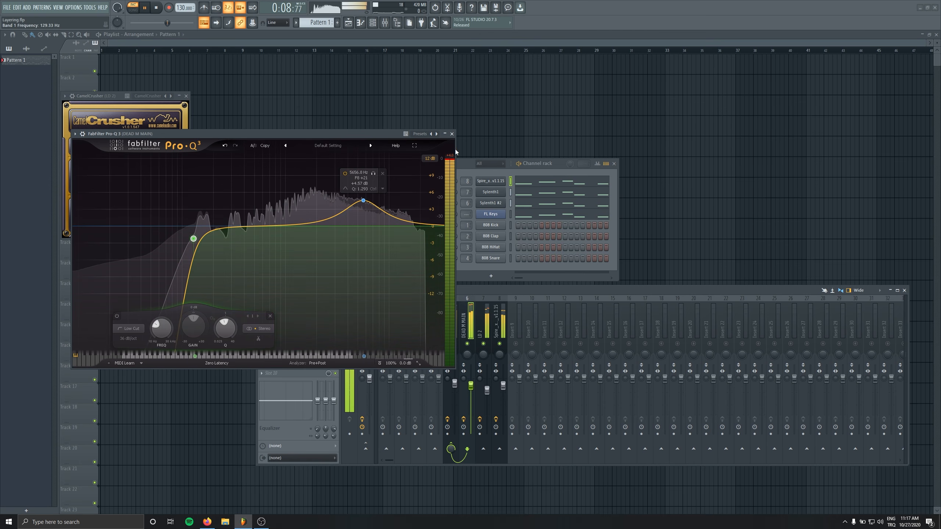
Open LD 2's Pro-Q 3 and leave only LD 2 and DEAD M MAIN audible among the lead layers.
click(479, 320)
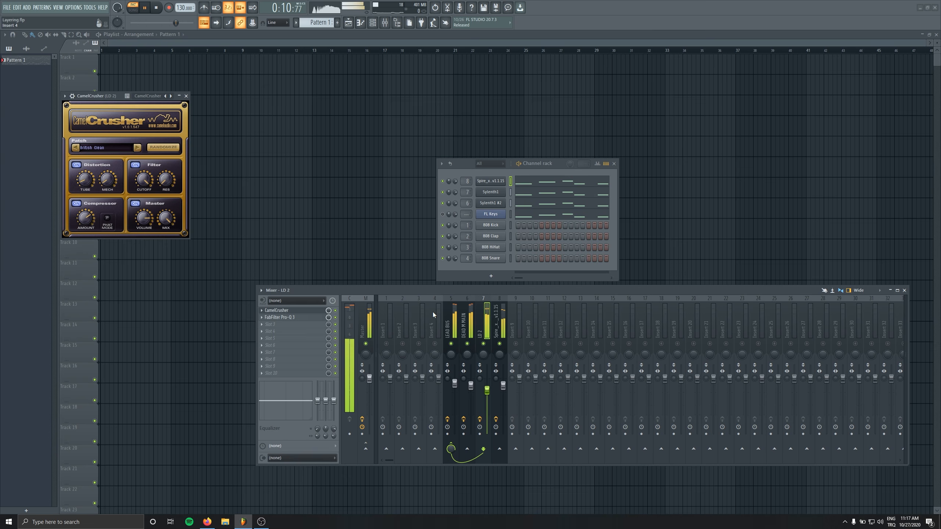
click(300, 318)
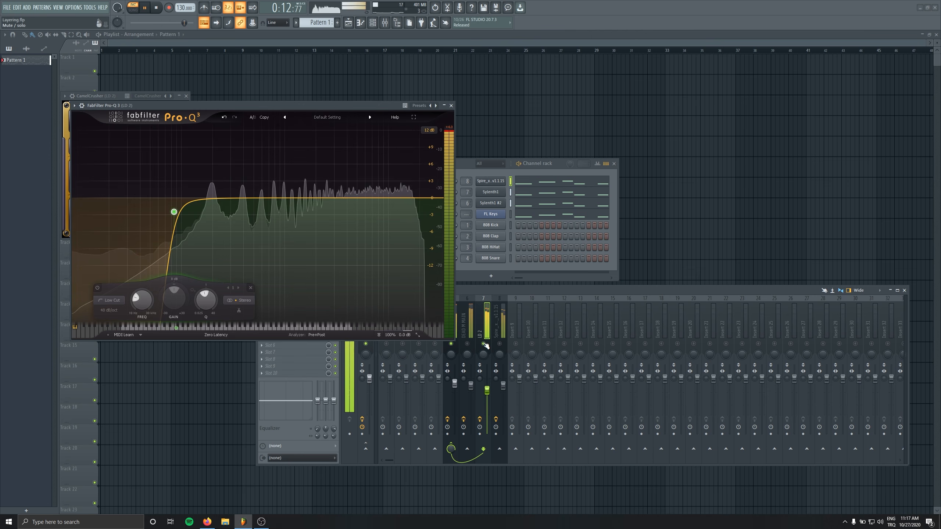
click(467, 344)
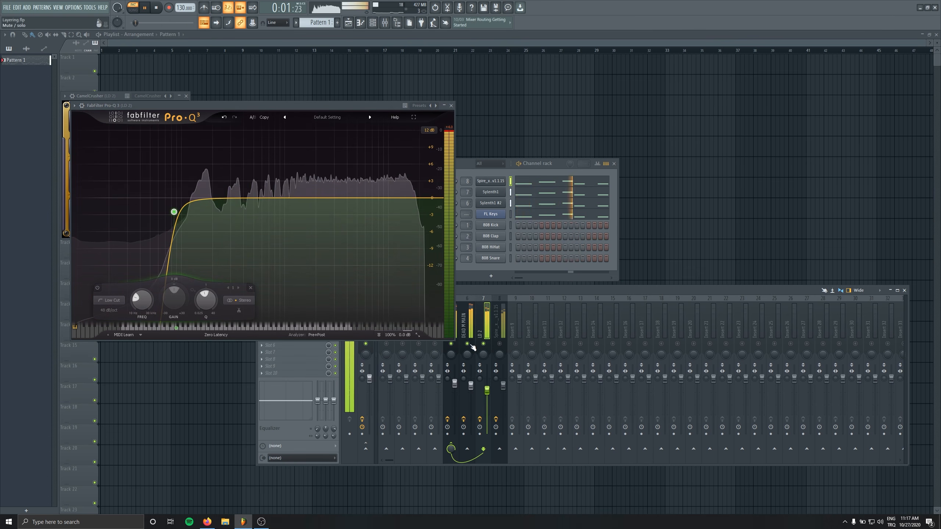
Try a bell boost of about 8.9 dB near 1.5 kHz in LD 2's Pro-Q 3, and delete the band.
drag(352, 198, 301, 148)
scroll(302, 158, up, 4)
key(space)
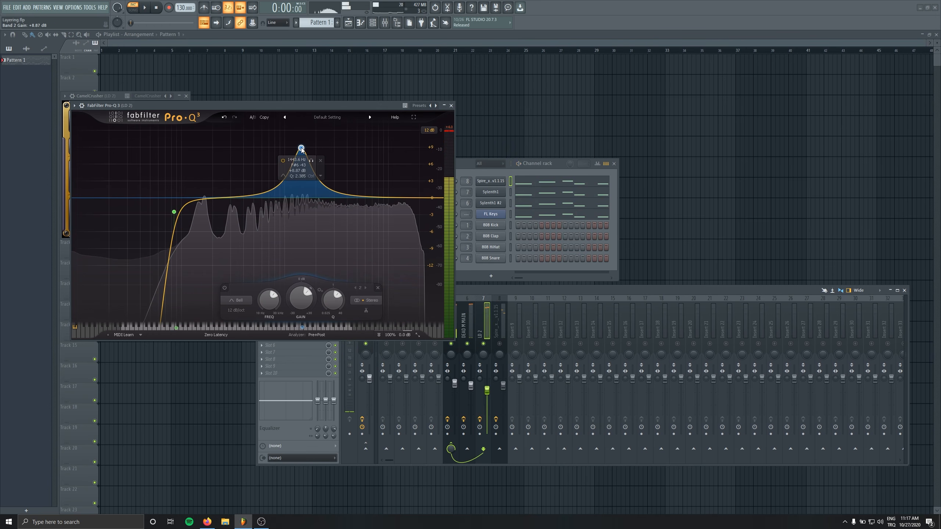
scroll(301, 148, down, 3)
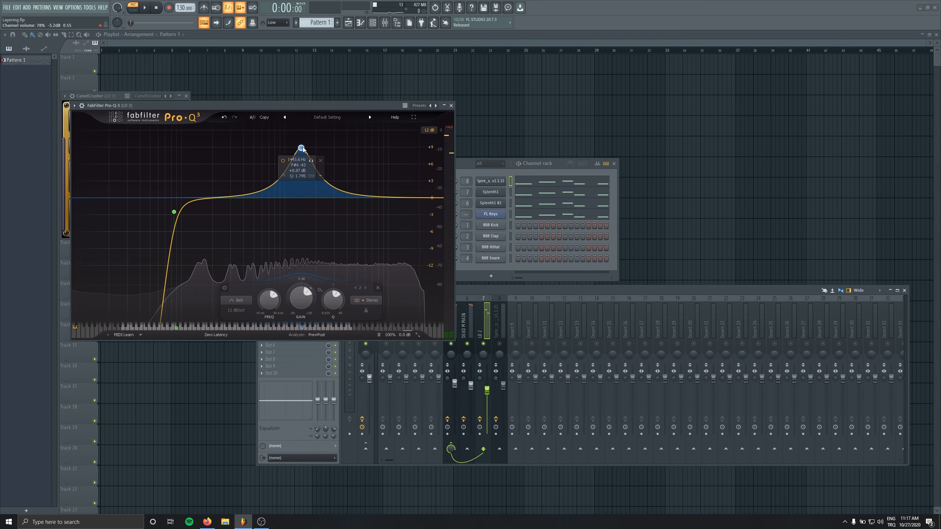
right_click(302, 149)
click(326, 267)
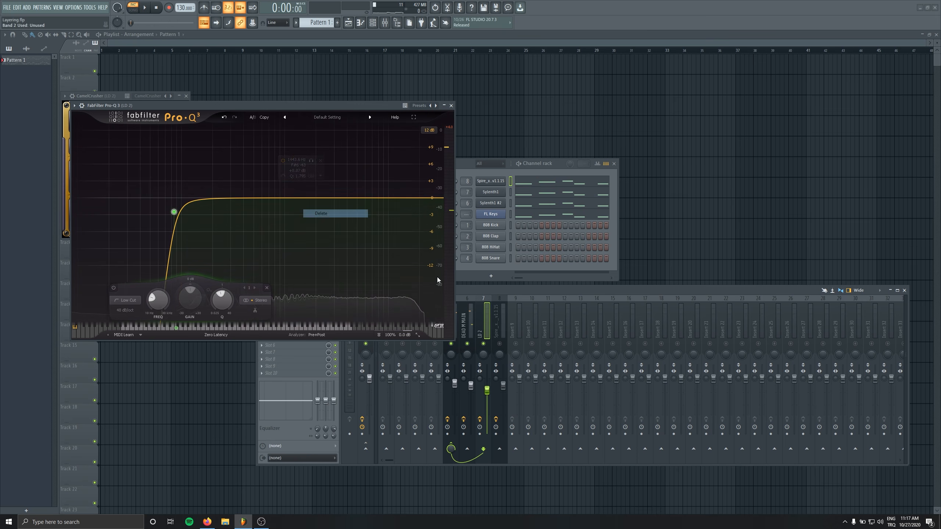
Bring back the Channel rack and Mixer windows and close LD 2's Pro-Q 3.
click(474, 315)
click(306, 99)
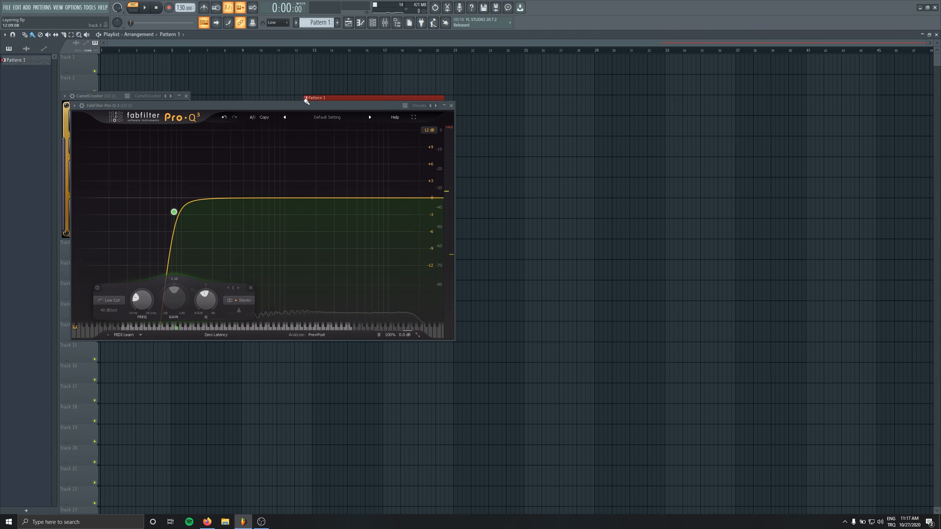
click(372, 22)
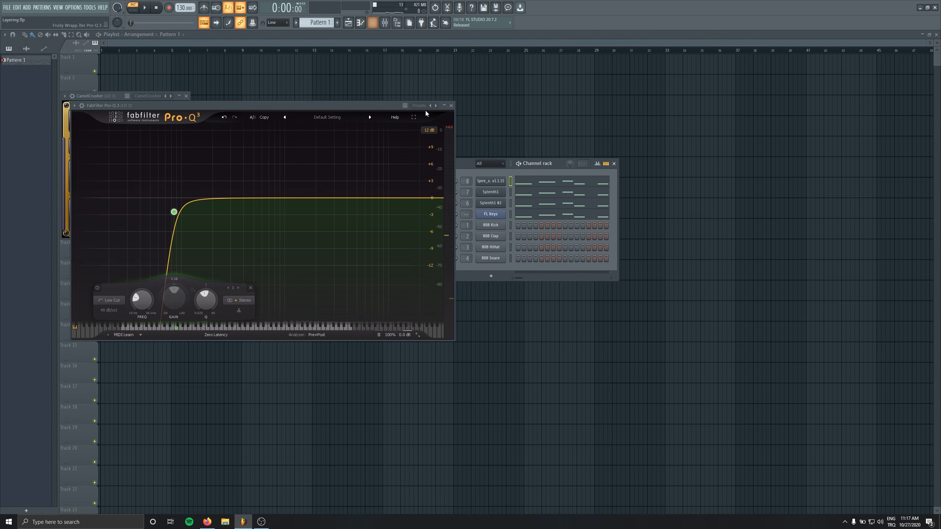
click(385, 23)
click(451, 105)
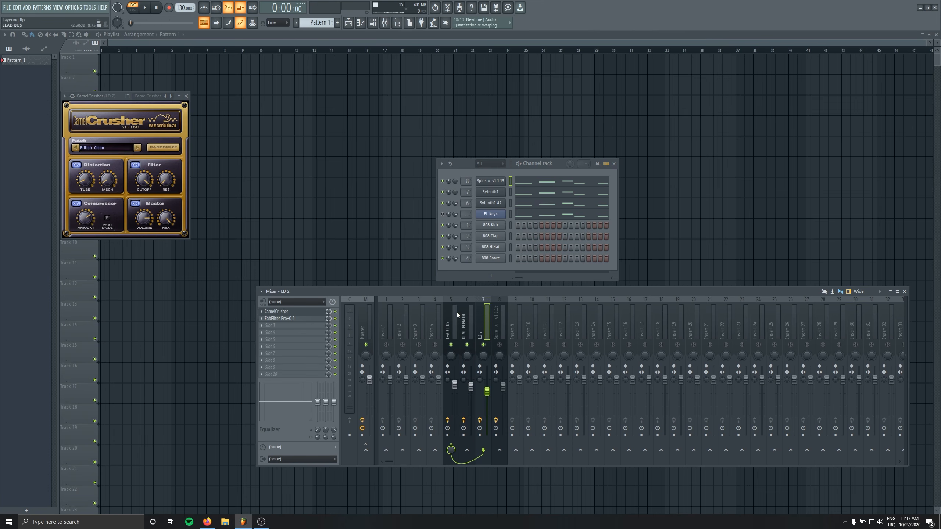
Try a bell boost of about 7.8 dB near 1.9 kHz in DEAD M MAIN's Pro-Q 3, delete the band and close the EQ.
click(291, 319)
key(space)
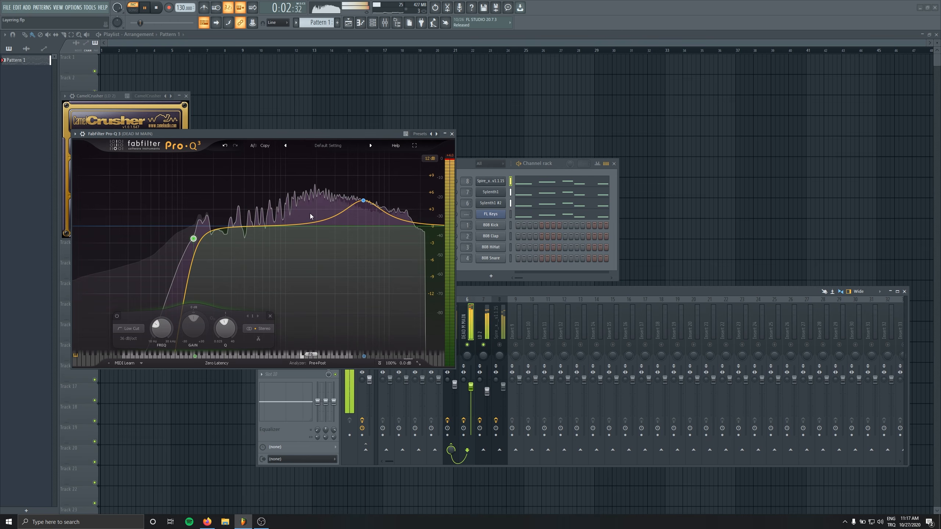
drag(301, 222, 317, 178)
key(space)
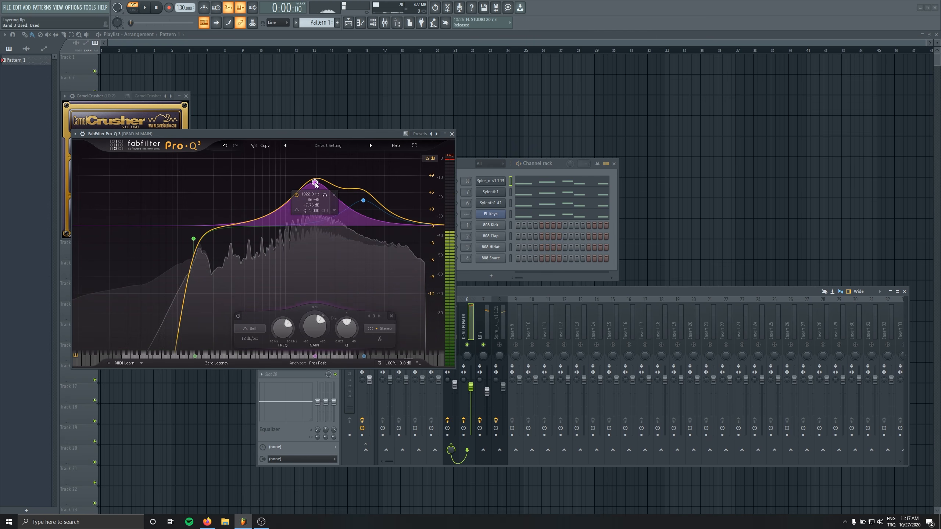
right_click(318, 179)
click(333, 244)
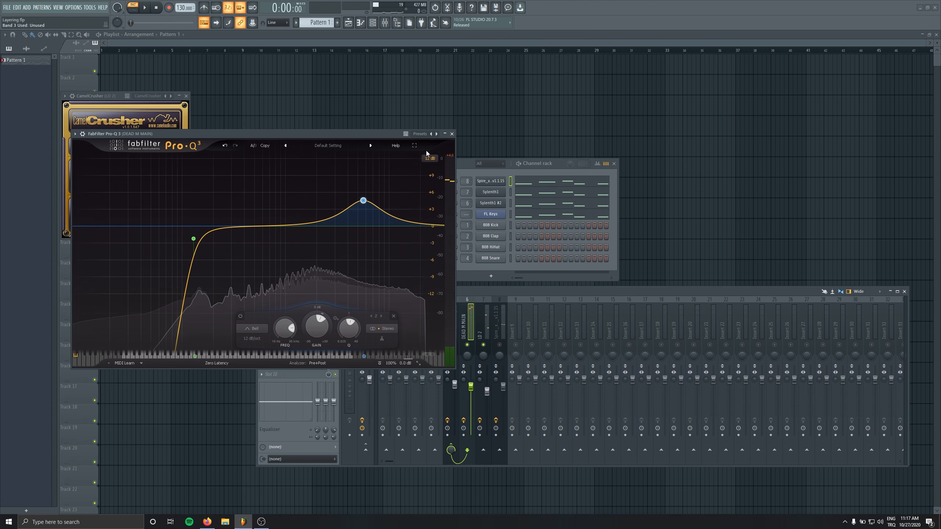
click(452, 134)
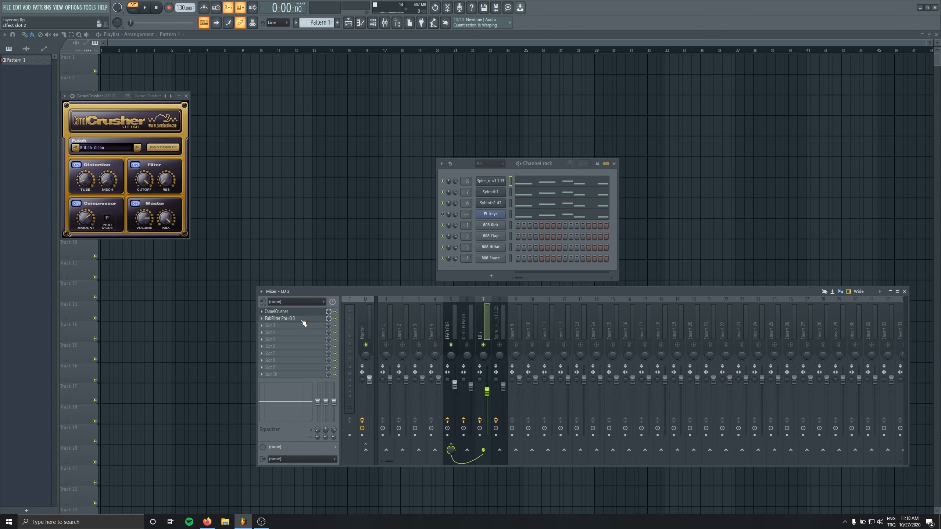
Add a narrow bell cut of about 2.3 dB near 2.07 kHz in LD 2's Pro-Q 3.
click(282, 318)
drag(294, 202, 319, 209)
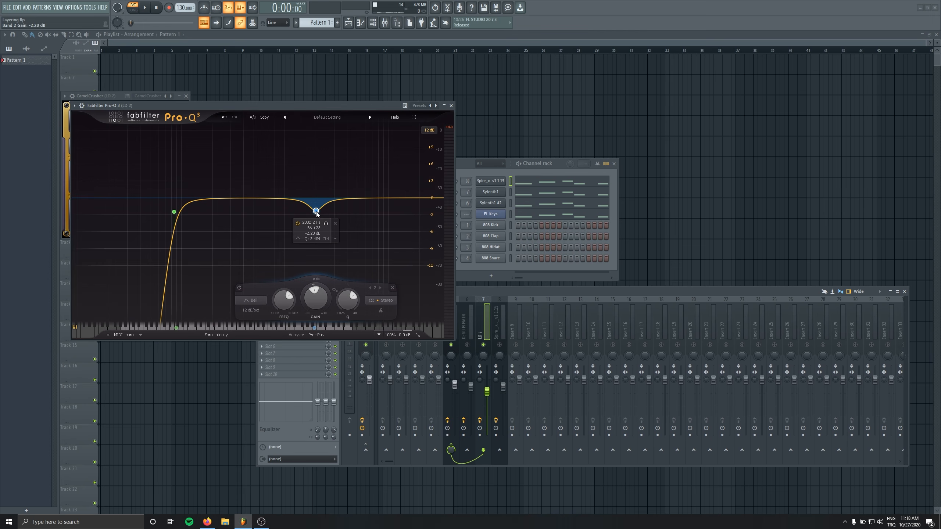
key(space)
drag(317, 214, 326, 225)
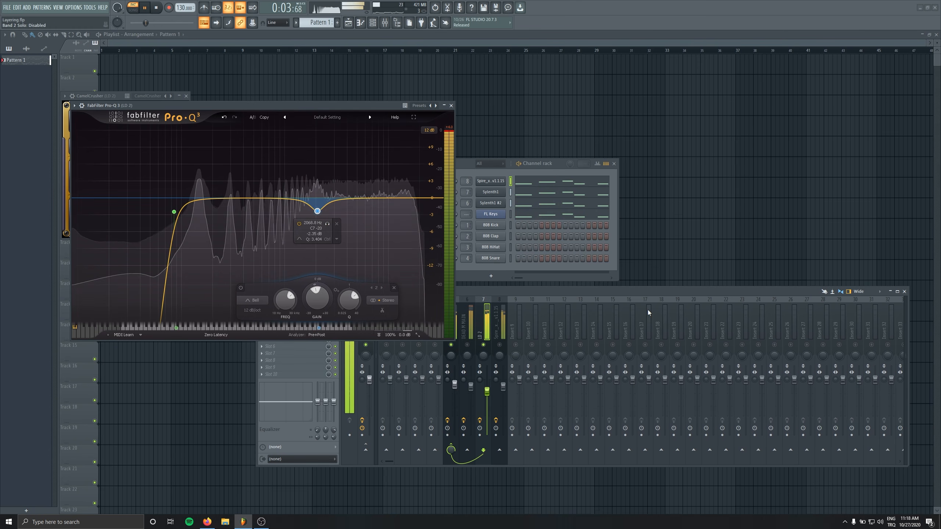
Unmute DEAD M MAIN and raise LD 2's mixer level slightly.
click(467, 345)
drag(487, 392, 487, 391)
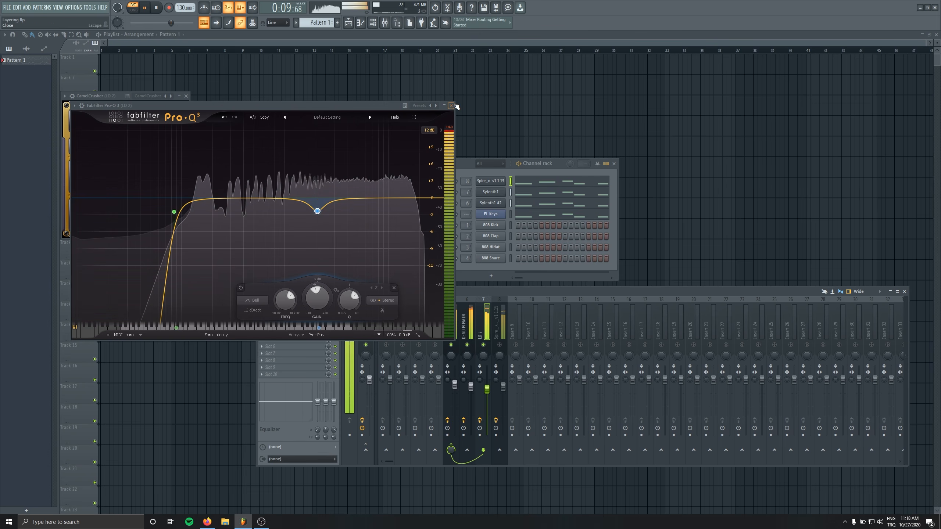
Add a bell boost of about 1.3 dB near 5.3 kHz with a Q of about 2.3 in LD 2's Pro-Q 3, and close it.
double_click(366, 186)
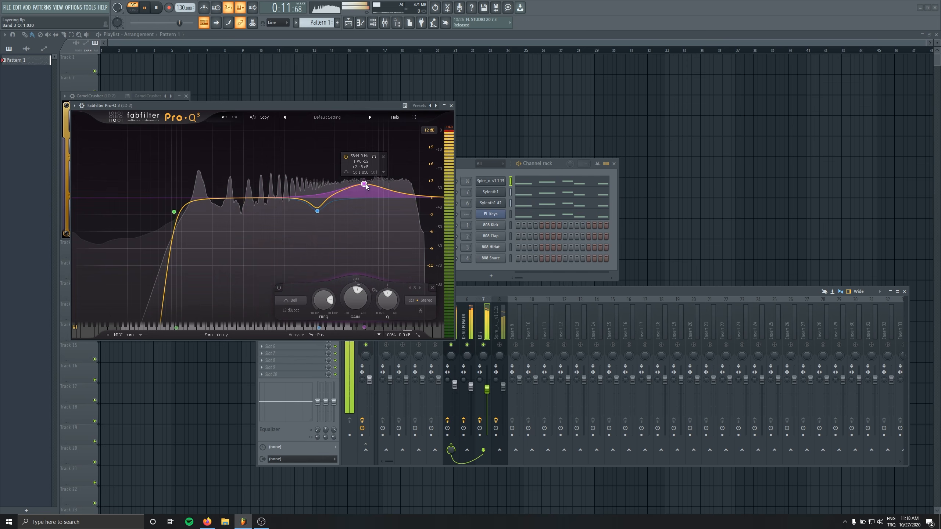
drag(366, 187, 362, 190)
scroll(363, 190, up, 2)
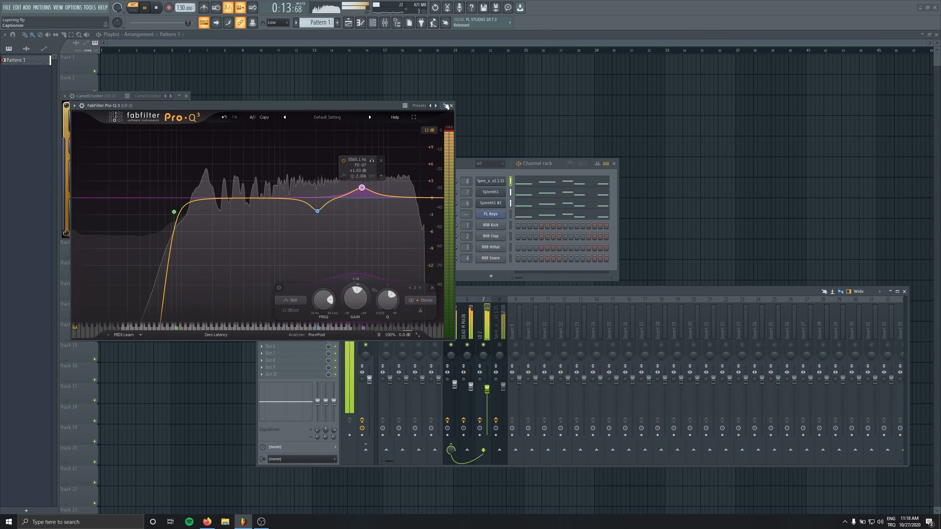
key(space)
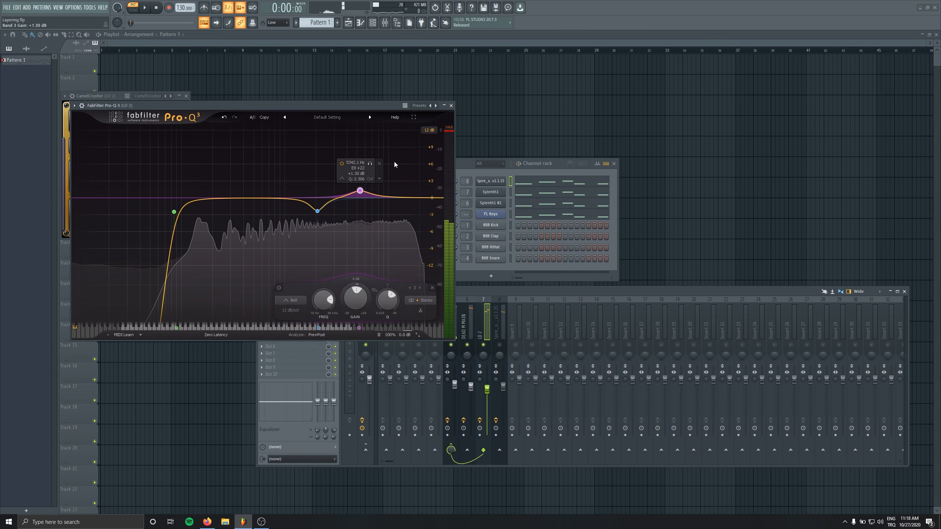
click(451, 106)
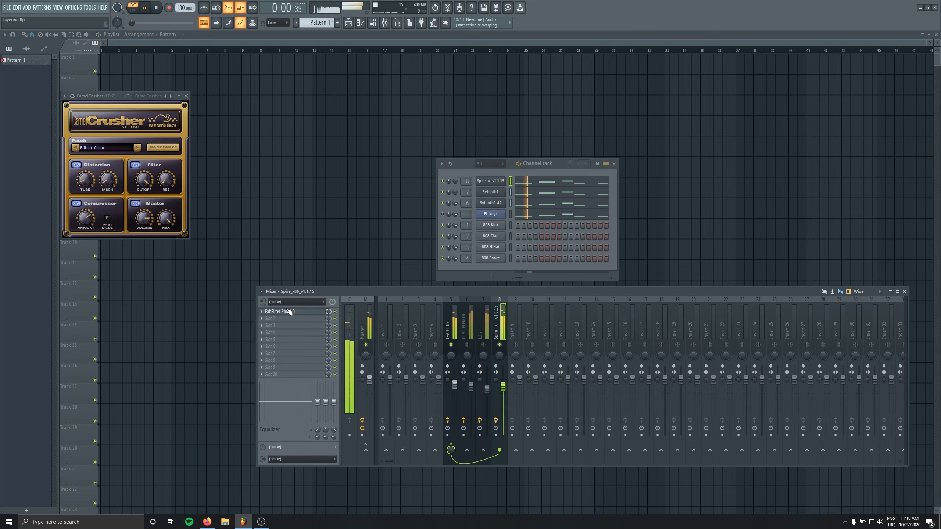
Check the Spire track's Pro-Q 3 curve during playback, close it, and toggle LD 2's solo in the mixer.
click(289, 312)
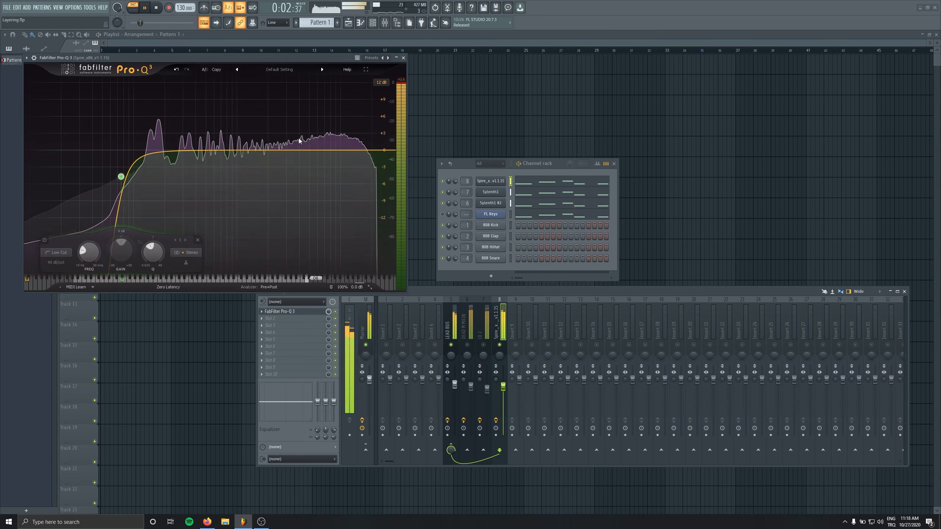
key(space)
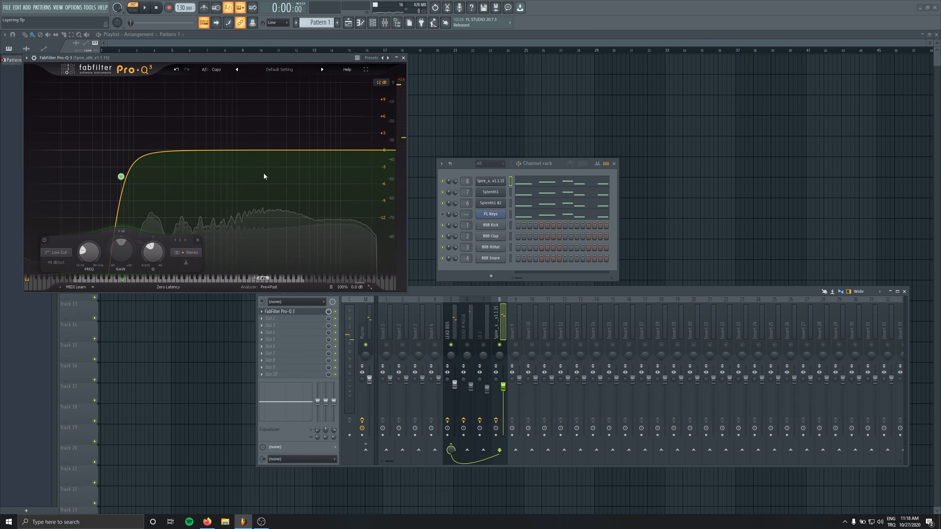
click(404, 58)
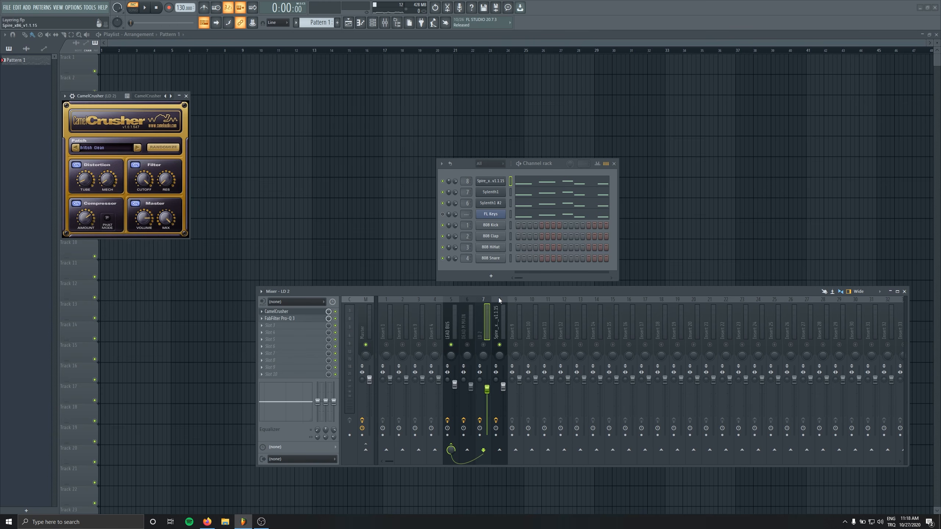
click(485, 319)
key(s)
key(s)
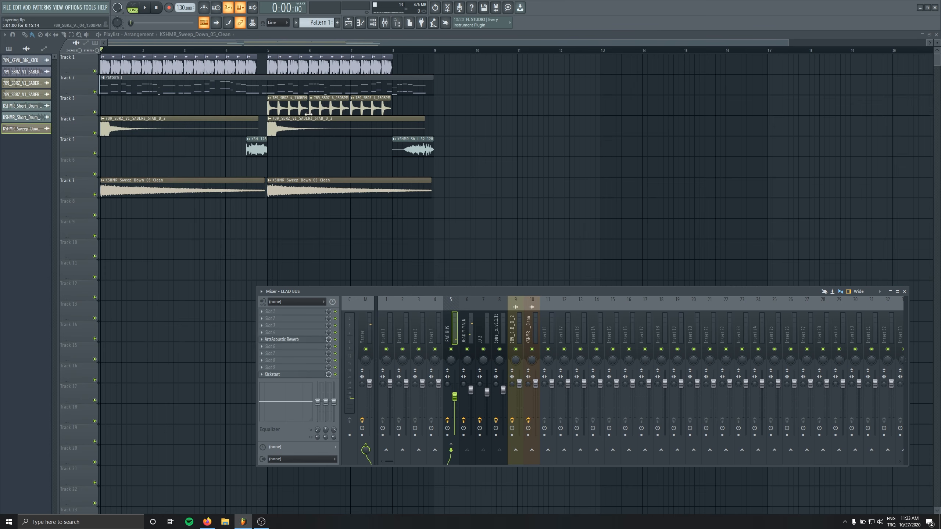
Move the kick clips' playlist track below the Pattern 1 track, with the Mixer hidden meanwhile.
key(F9)
scroll(265, 223, down, 2)
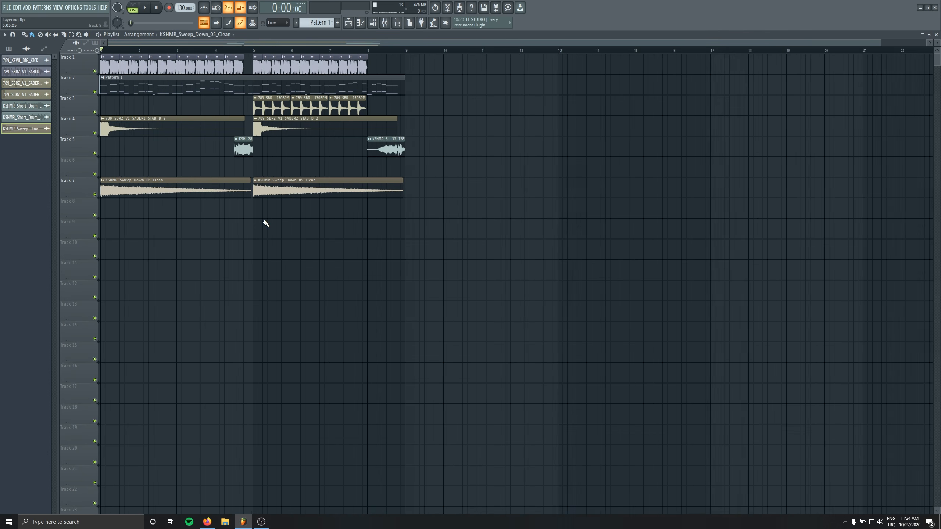
scroll(217, 181, down, 2)
drag(88, 70, 88, 83)
key(F9)
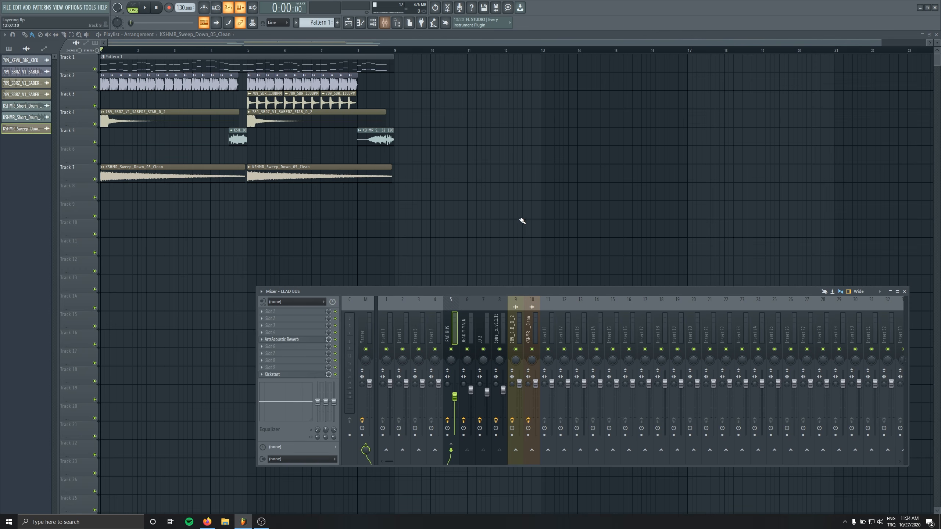
Check Kickstart on LEAD BUS, and lower the bus's volume slightly while playing the arrangement.
click(286, 375)
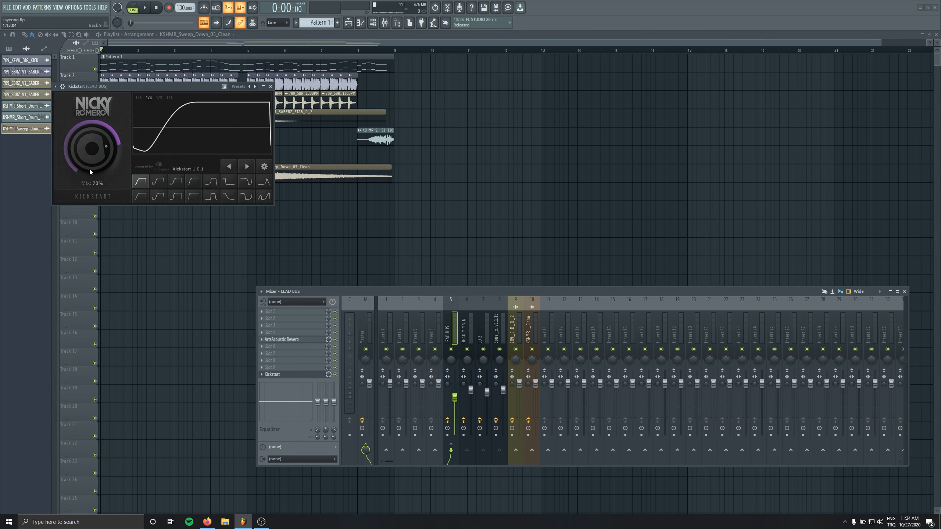
click(271, 87)
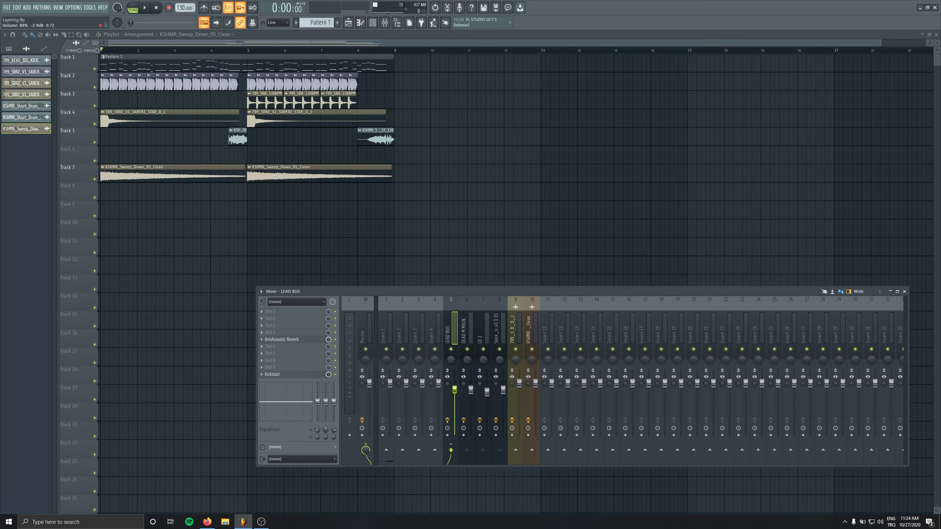
key(space)
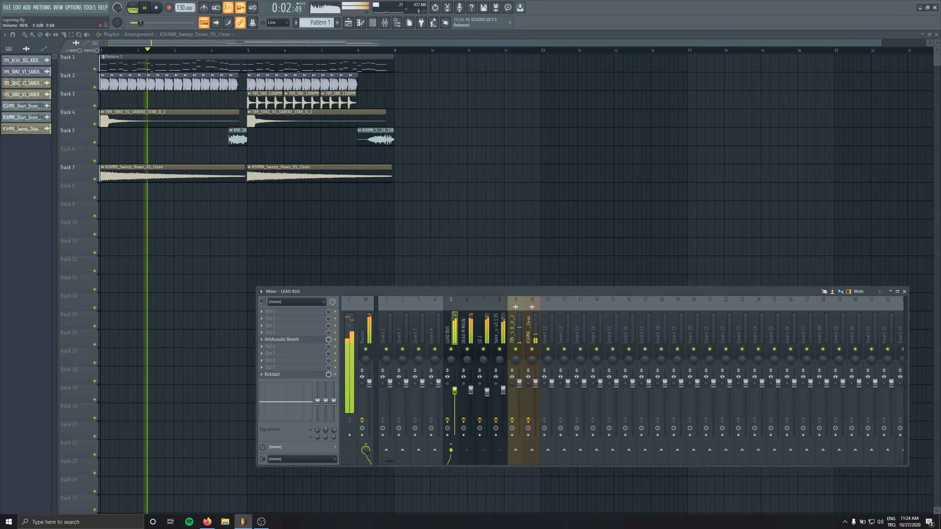
drag(455, 389, 455, 390)
key(F9)
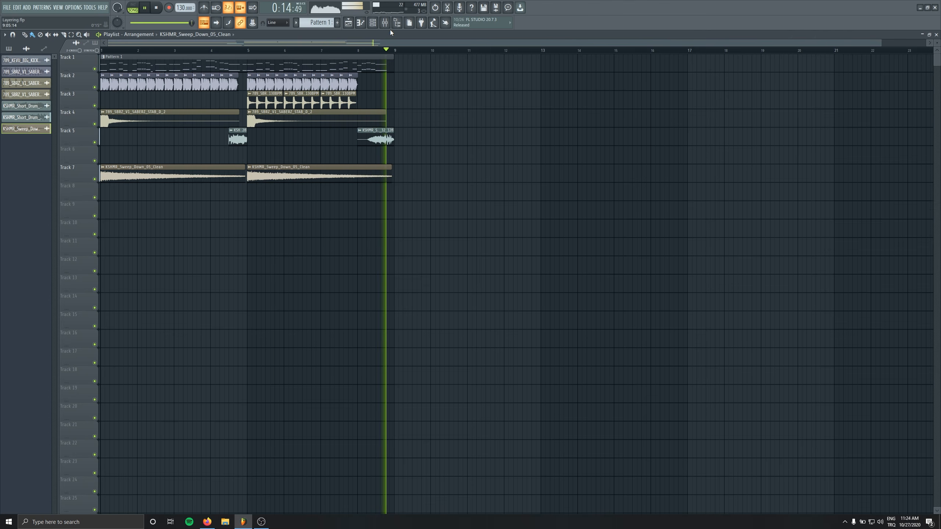
key(F9)
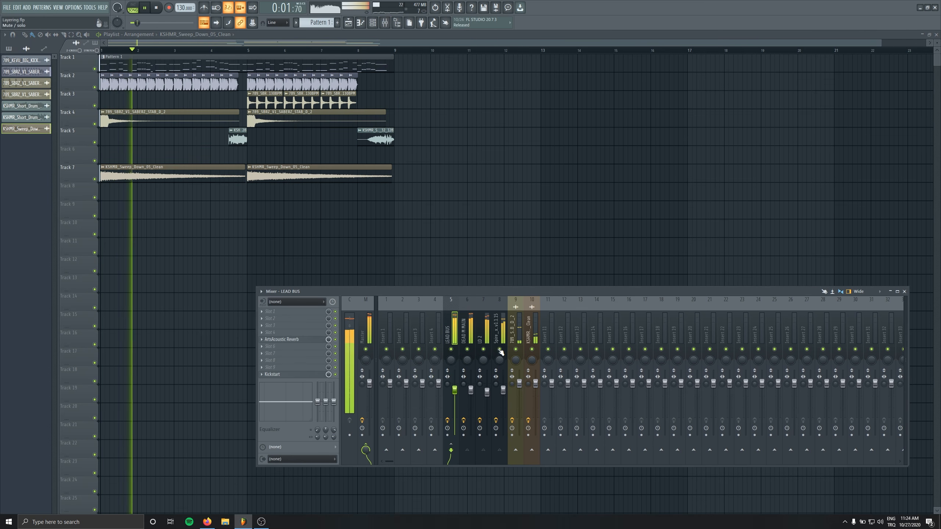
Listen to DEAD M MAIN, LD 2 and the Spire track one by one in solo during playback.
click(469, 327)
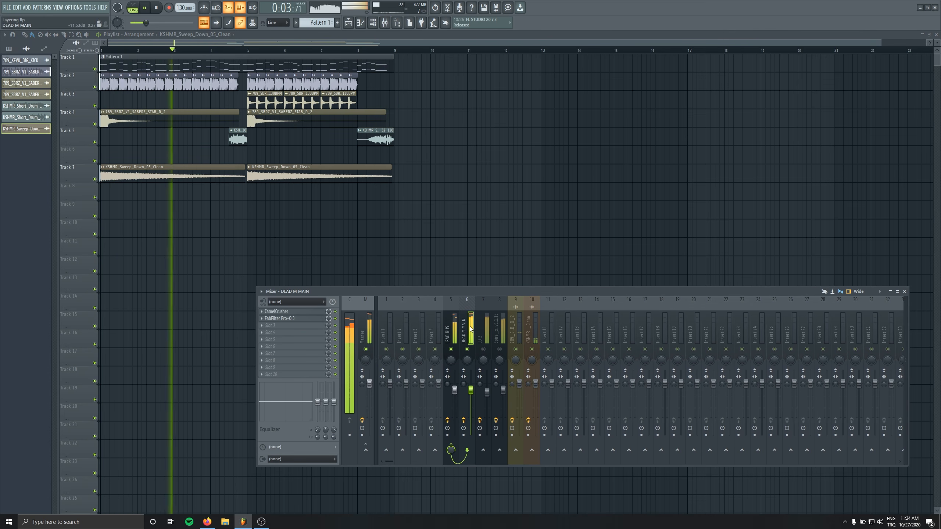
click(490, 358)
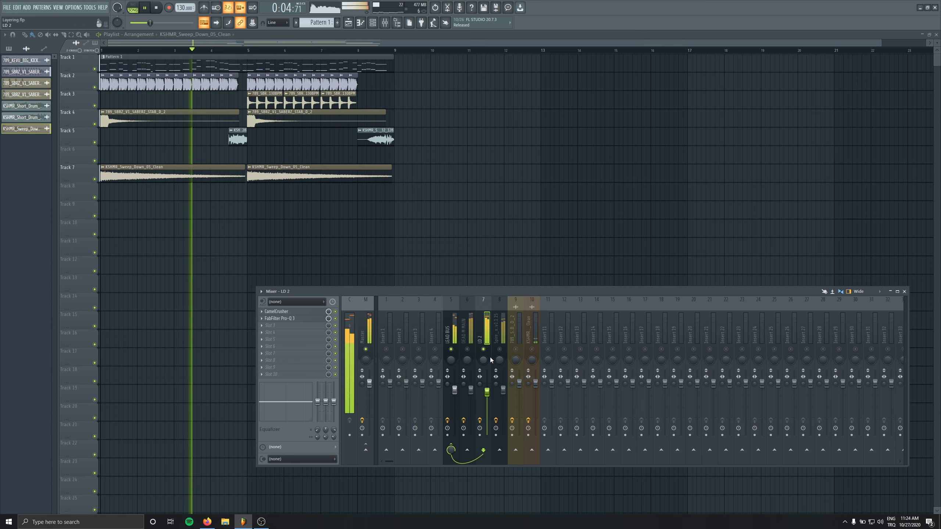
click(504, 321)
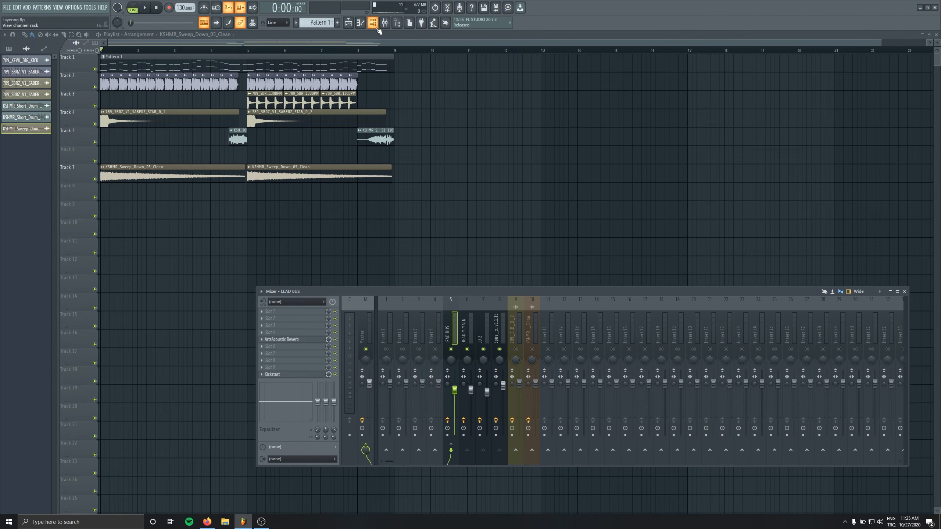
Show all channels in the Channel rack and review the synth settings of Spire, Sylenth1 and the second Sylenth1.
key(F6)
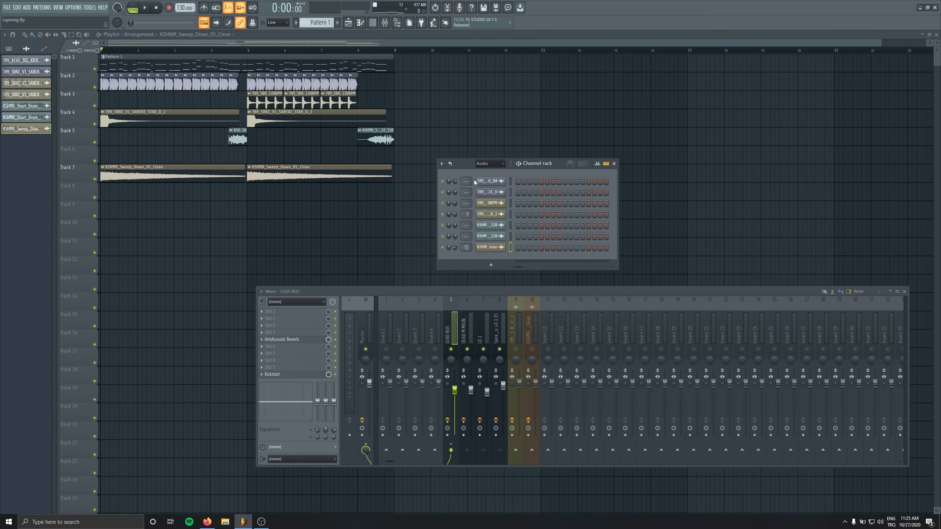
click(483, 173)
click(501, 184)
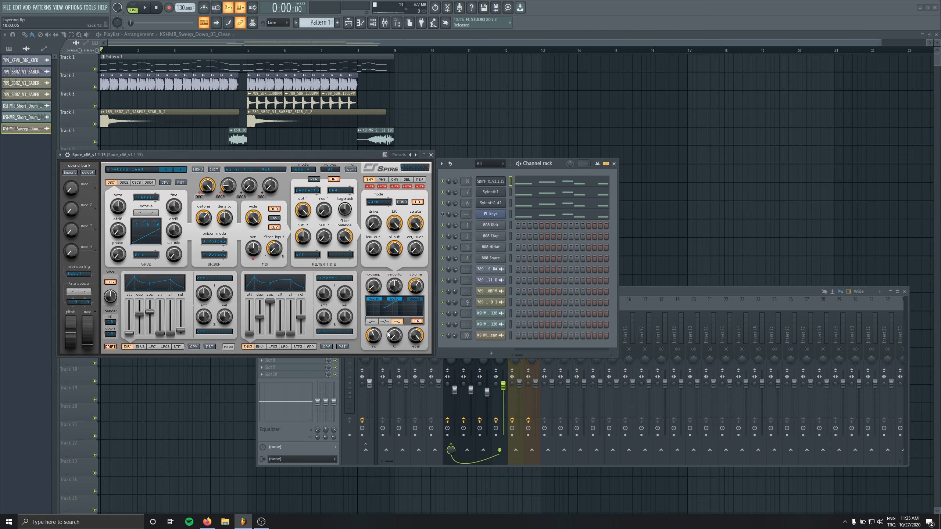
click(491, 193)
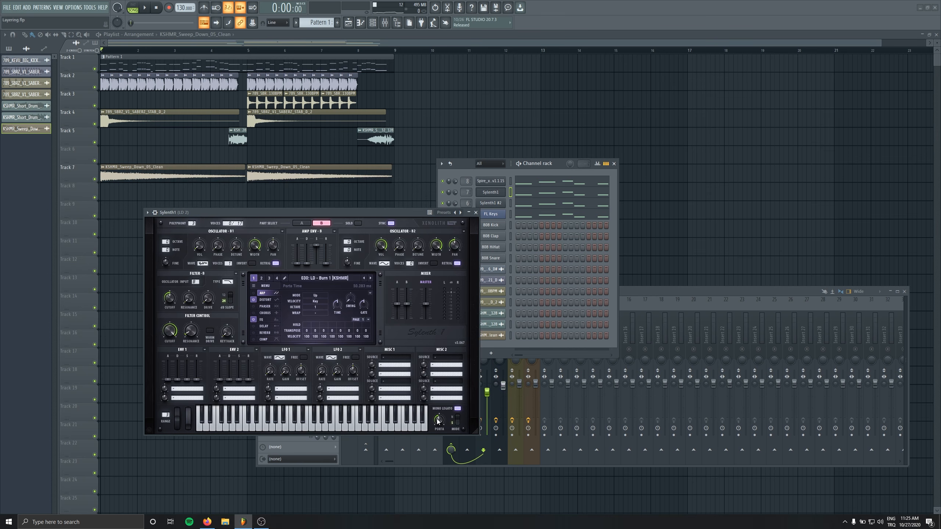
click(500, 203)
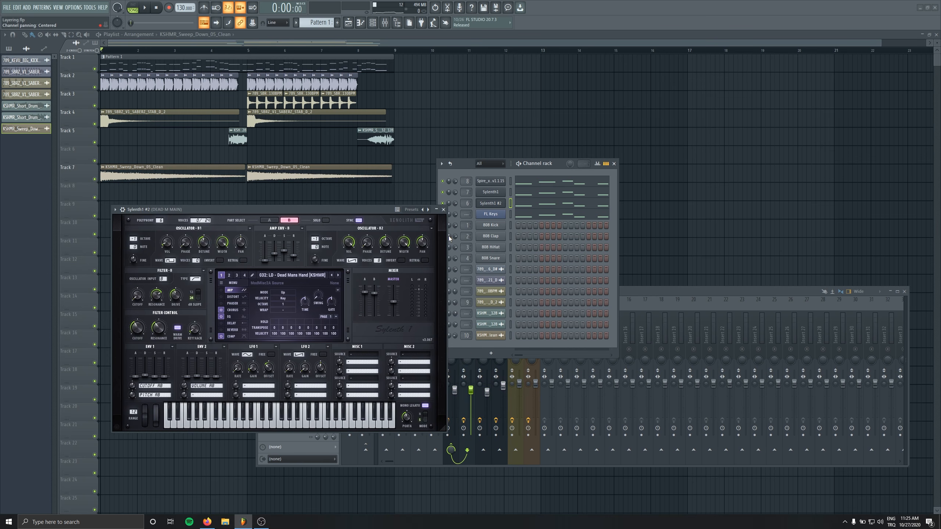
click(443, 210)
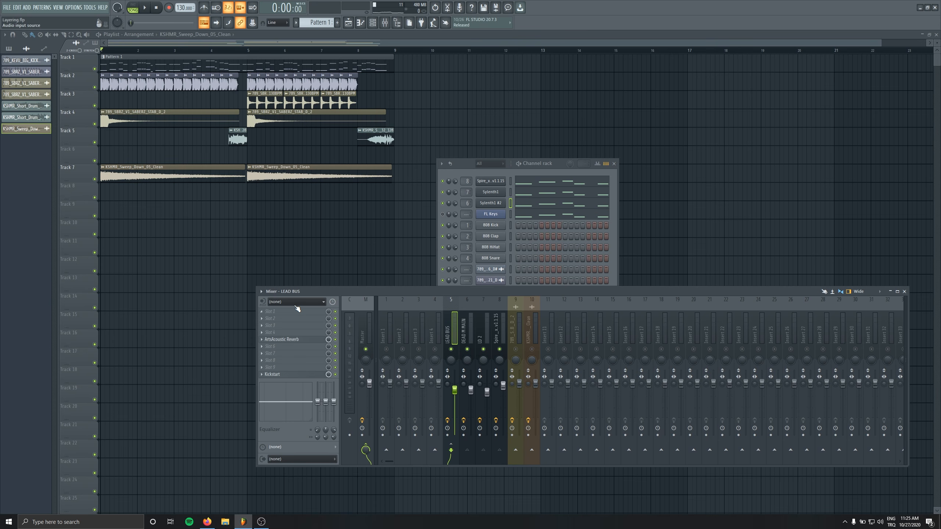
Load FabFilter Pro-Q 3 in LEAD BUS's first effect slot and add a bell boost of about 2.2 dB near 5.8 kHz.
click(298, 315)
click(398, 312)
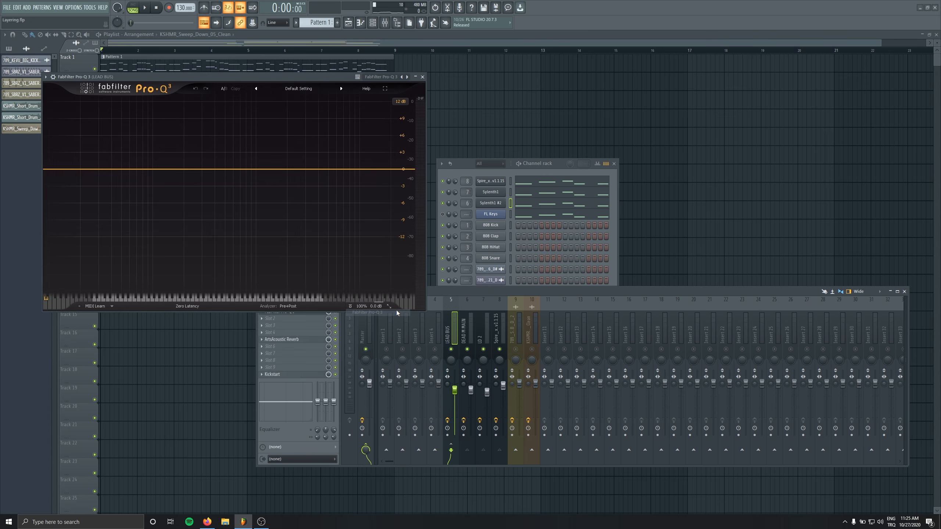
drag(134, 138, 274, 171)
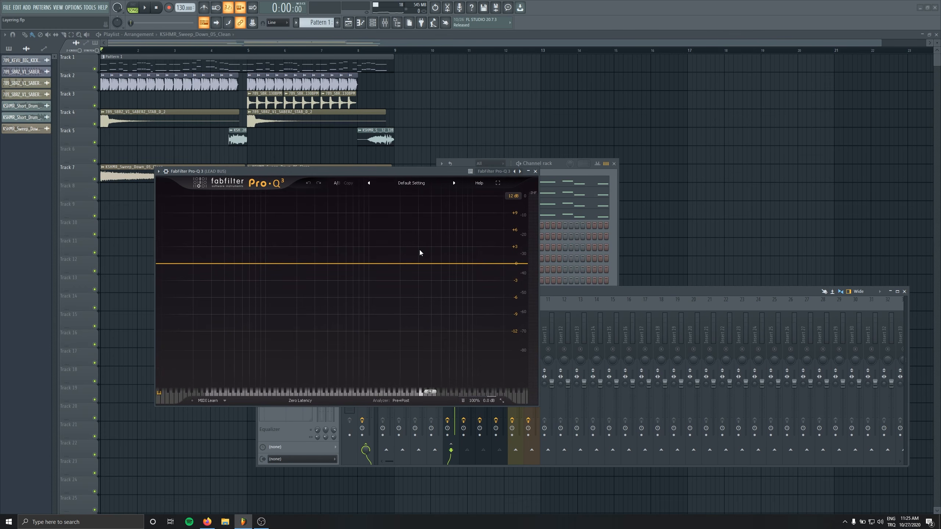
double_click(450, 232)
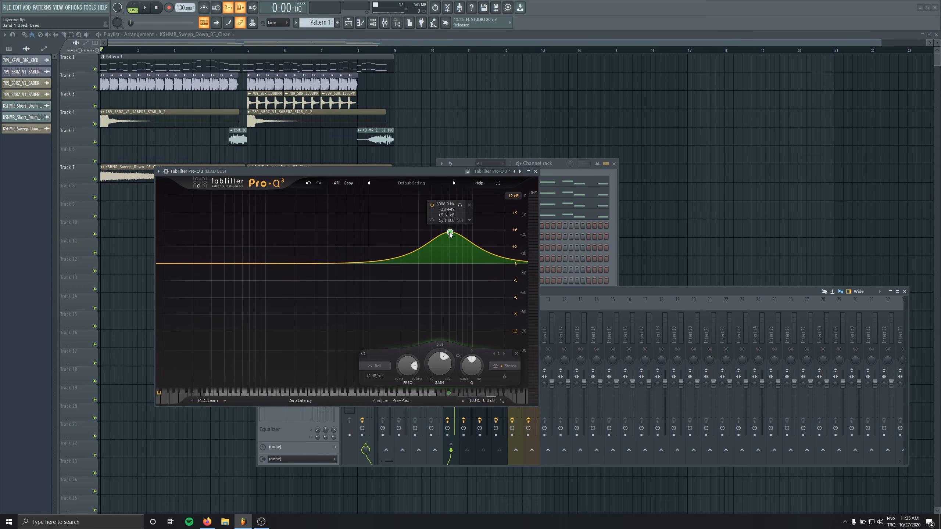
key(space)
drag(444, 234, 448, 252)
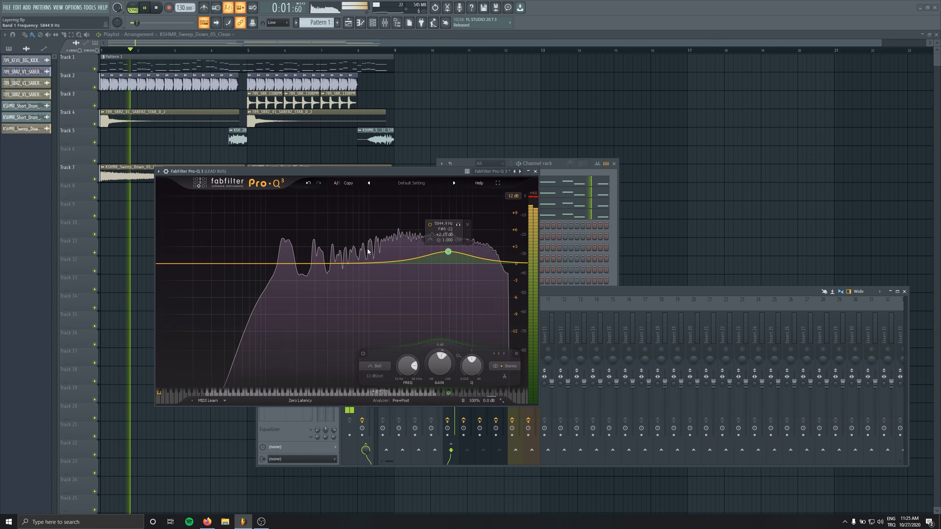
Add two gentle low-mid bell boosts in LEAD BUS's Pro-Q 3, the lower one about 2 dB near 224 Hz.
double_click(352, 223)
scroll(352, 223, down, 1)
drag(352, 223, 302, 252)
double_click(307, 238)
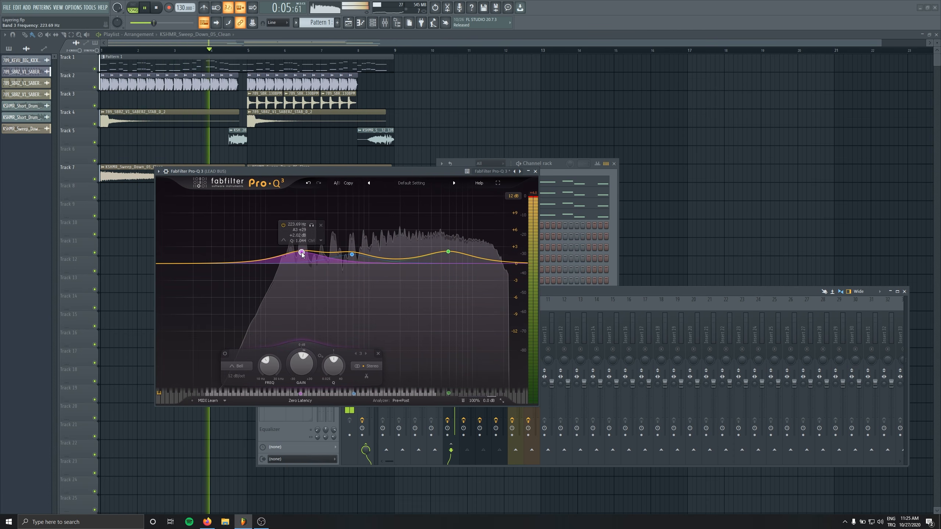
Add a 36 dB/oct low cut near 85 Hz in LEAD BUS's Pro-Q 3 and slightly reduce the high-frequency bell boost.
double_click(175, 264)
drag(175, 266, 258, 292)
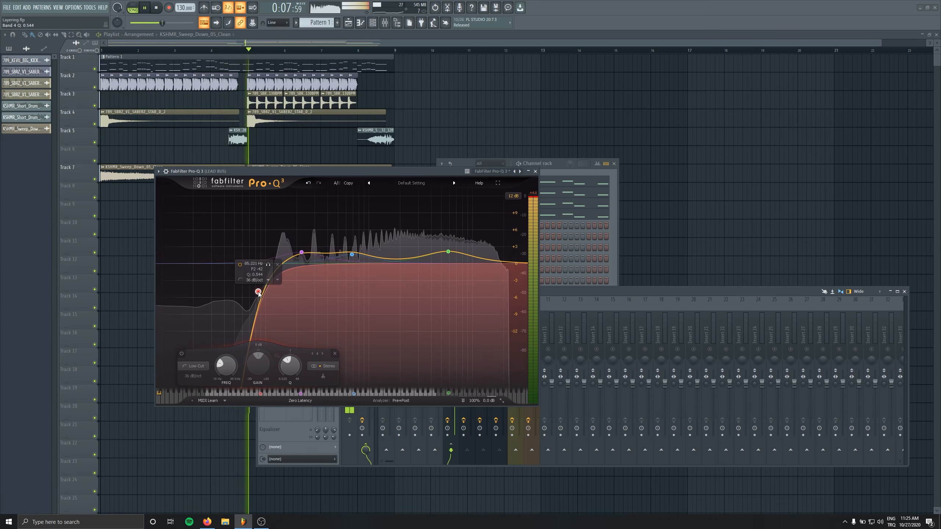
mouse_move(448, 252)
mouse_down()
mouse_move(457, 245)
mouse_move(454, 255)
mouse_up()
key(Escape)
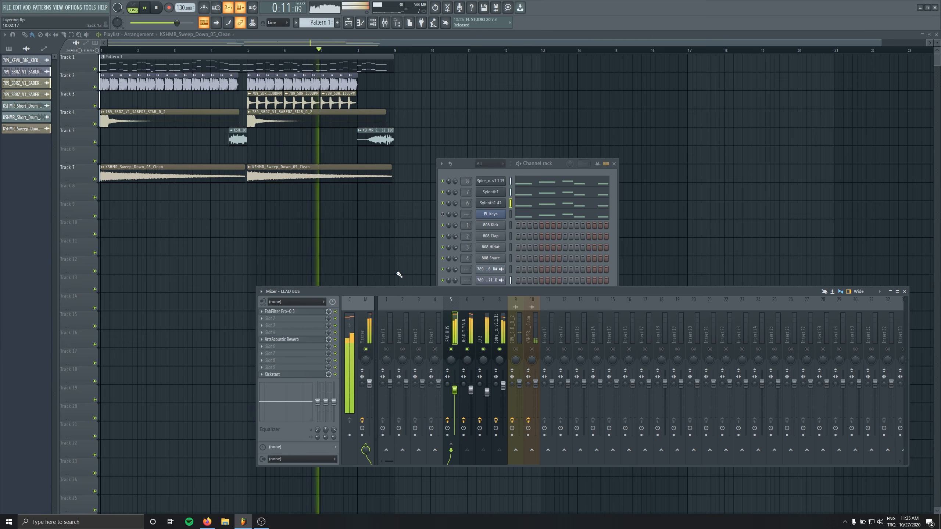
Lower LEAD BUS's volume to about -5.0 dB and review its ArtsAcoustic Reverb settings.
click(294, 319)
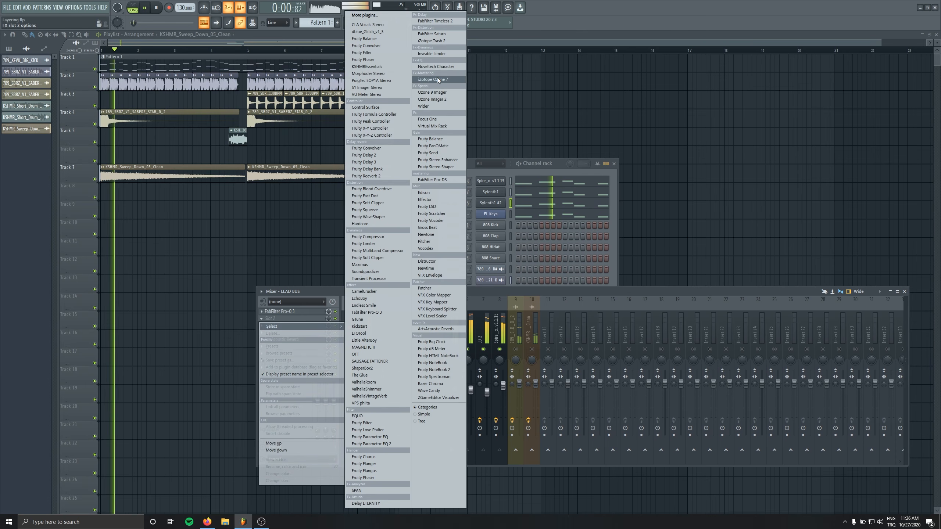
click(508, 291)
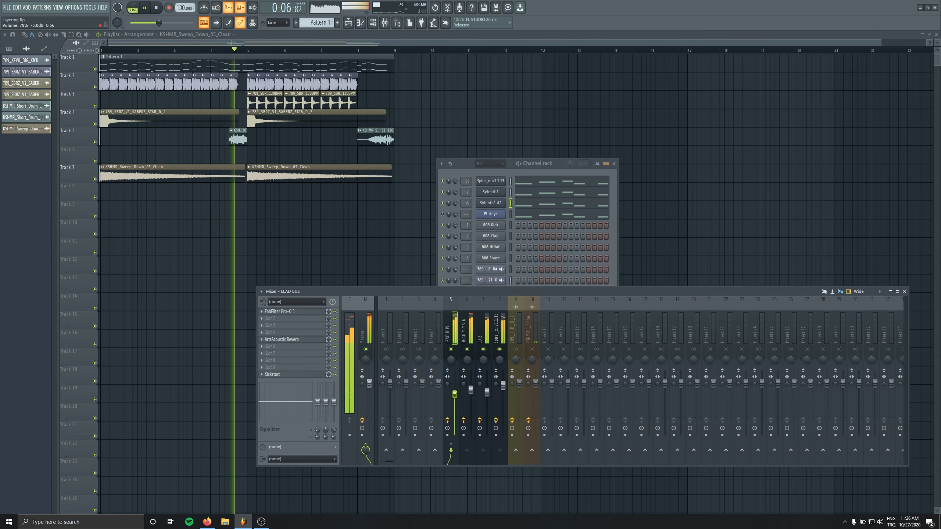
click(290, 340)
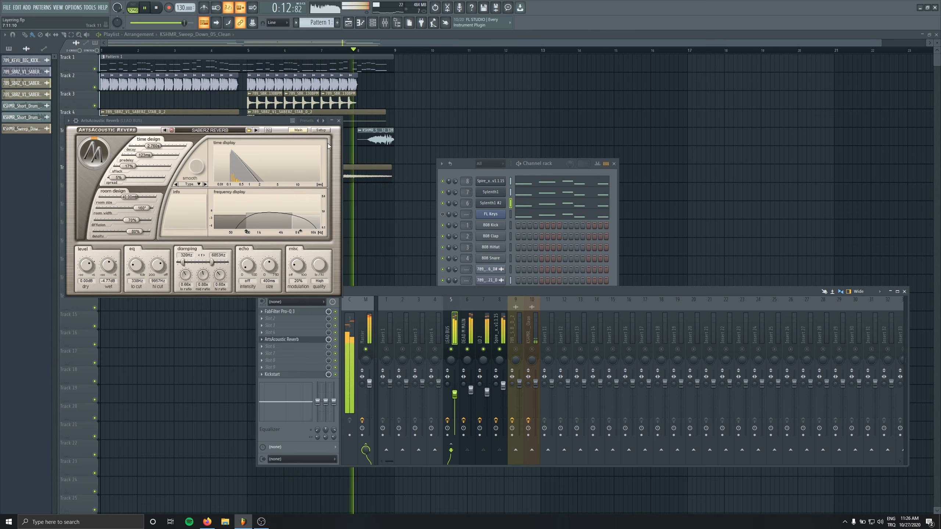
click(339, 121)
Stop playback and load Fruity Peak Controller into LEAD BUS's first effect slot.
key(space)
right_click(298, 315)
mouse_move(281, 319)
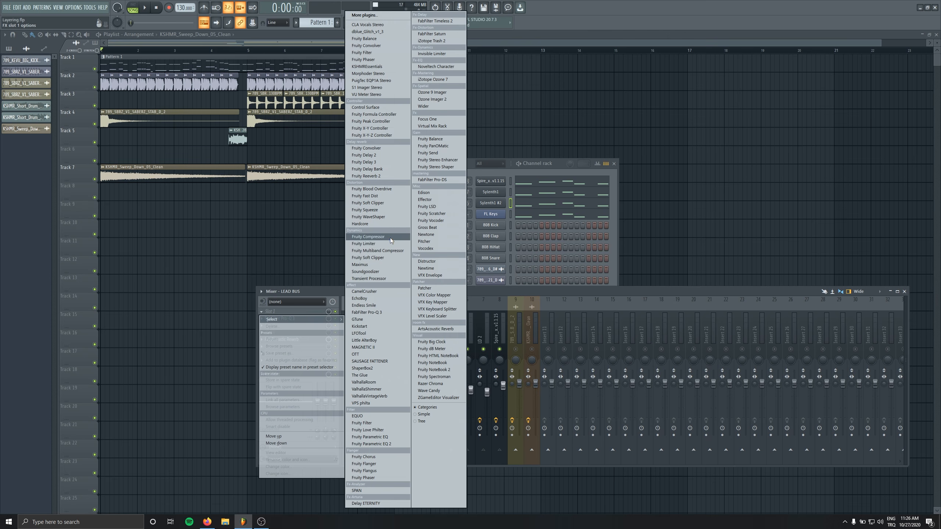
click(371, 122)
Link ArtsAcoustic Reverb's mix level on LEAD BUS to Peak ctrl - Peak with the inverted mapping formula 1-Input.
right_click(328, 340)
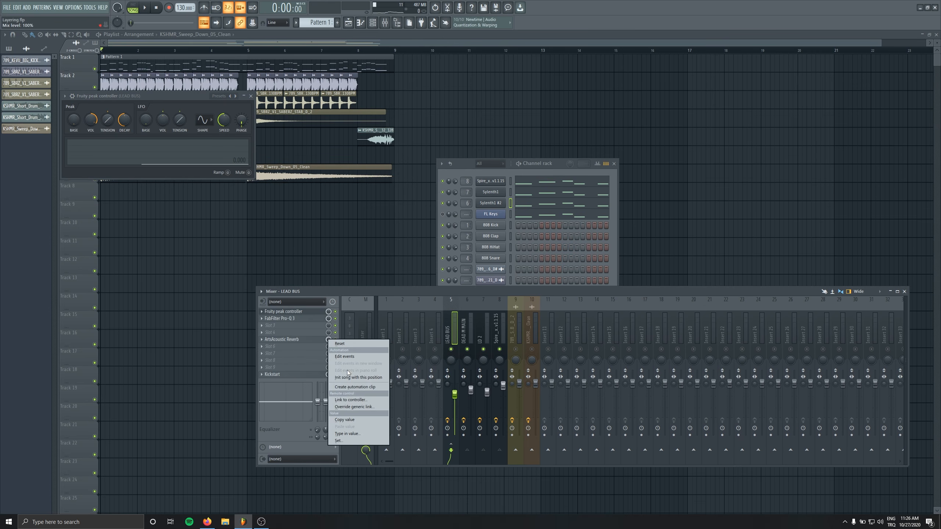
click(354, 400)
click(475, 246)
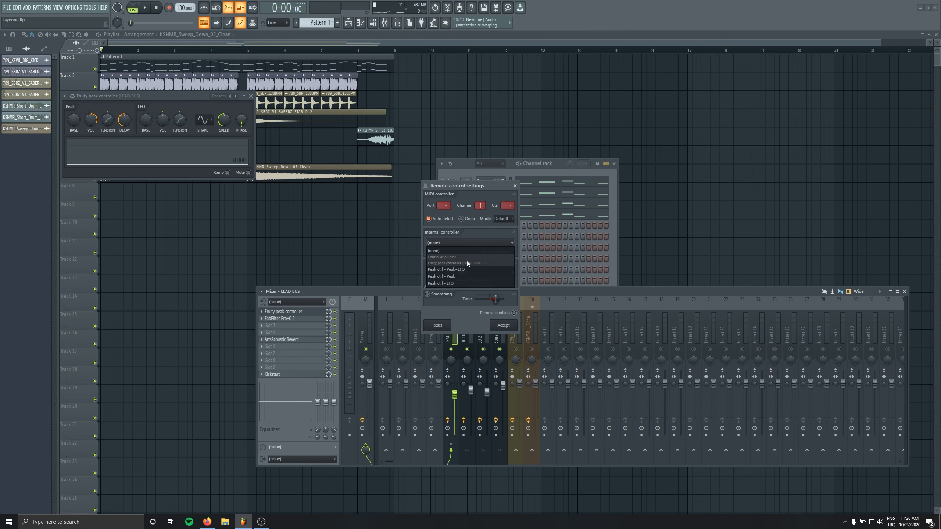
click(461, 275)
click(518, 289)
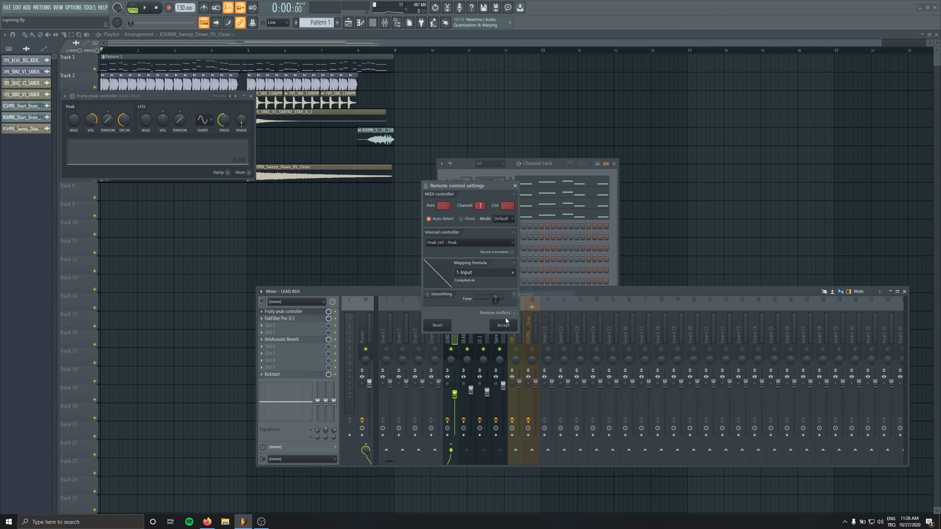
click(504, 325)
Play the arrangement and reduce the Fruity Peak Controller's peak volume to about 32%.
key(space)
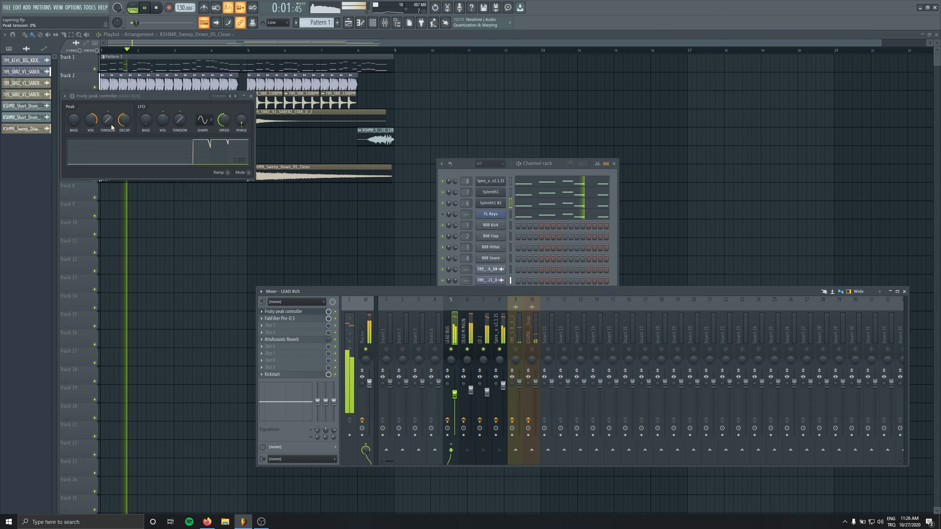
drag(91, 122, 91, 125)
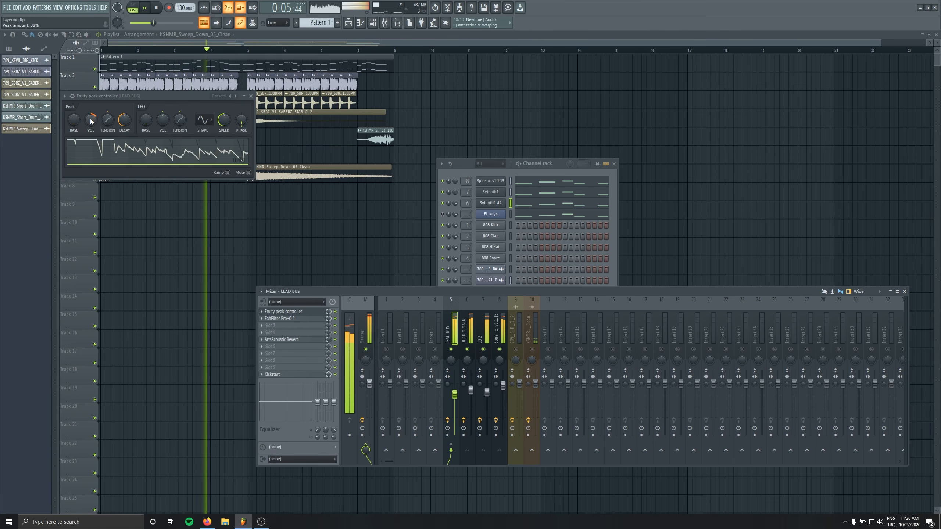
click(251, 96)
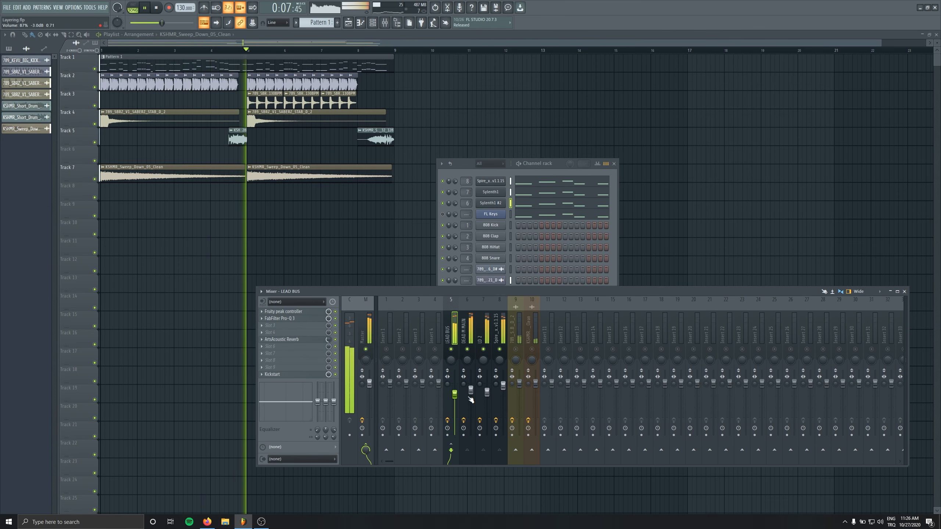
Load S1 Imager Stereo into LEAD BUS's seventh slot with a width of 1.3, and lower the bus volume slightly.
click(328, 345)
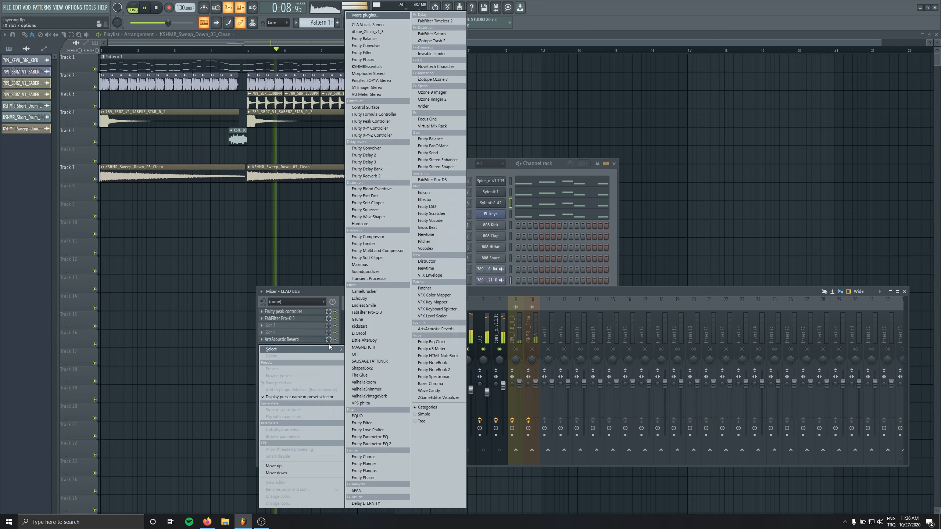
click(367, 88)
drag(120, 66, 285, 158)
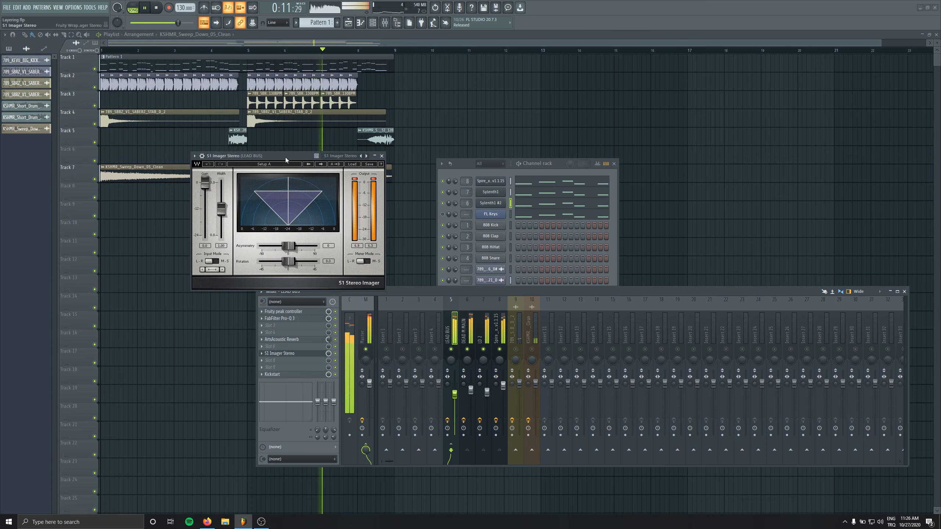
text(1.3)
key(Return)
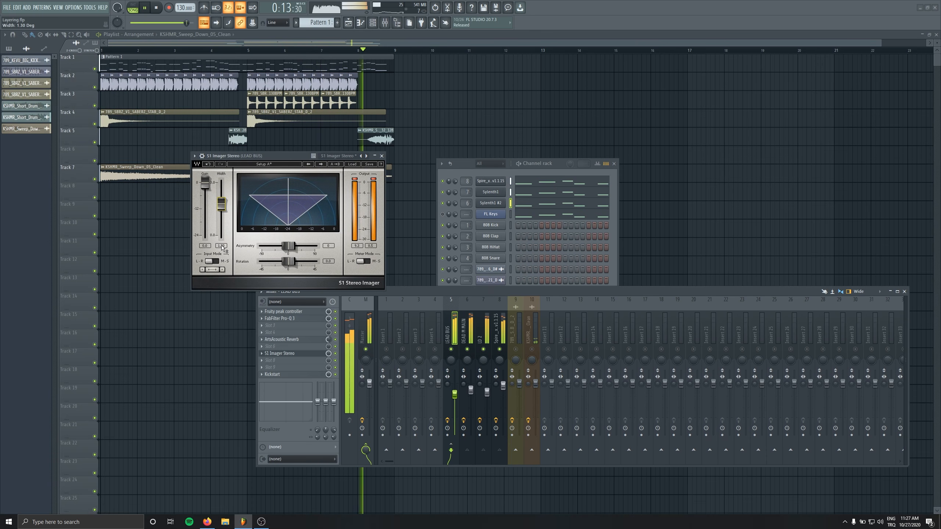
drag(455, 395, 455, 398)
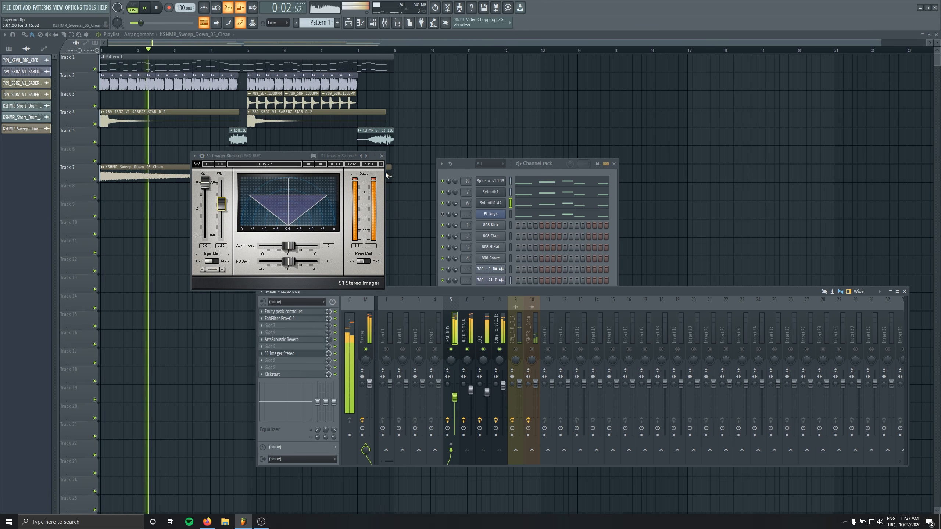
click(381, 156)
Hide the Channel rack and mixer so only the playlist remains, and save the project.
click(466, 137)
right_click(503, 138)
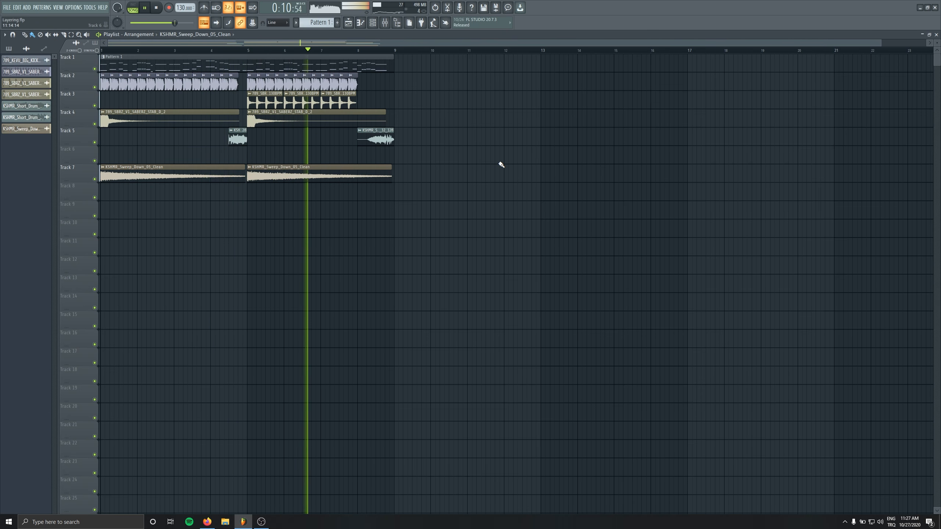
key(ctrl+s)
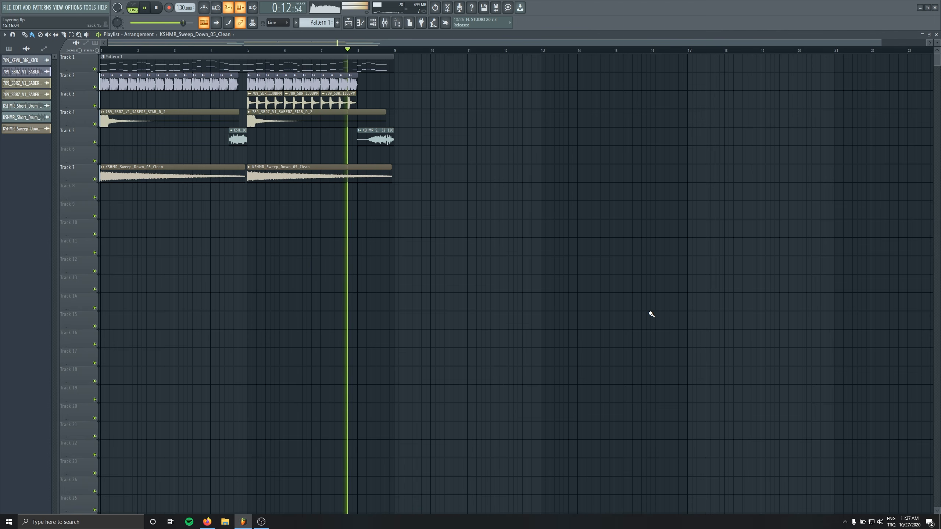